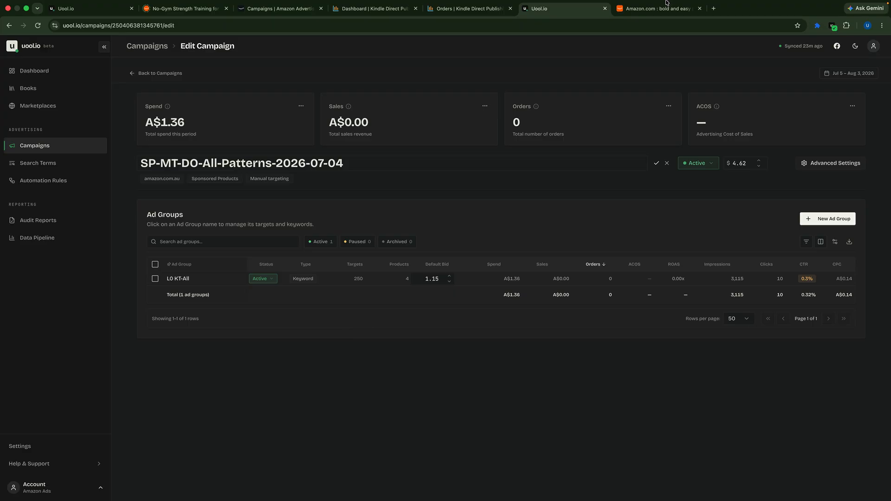
pyautogui.moveTo(608, 500)
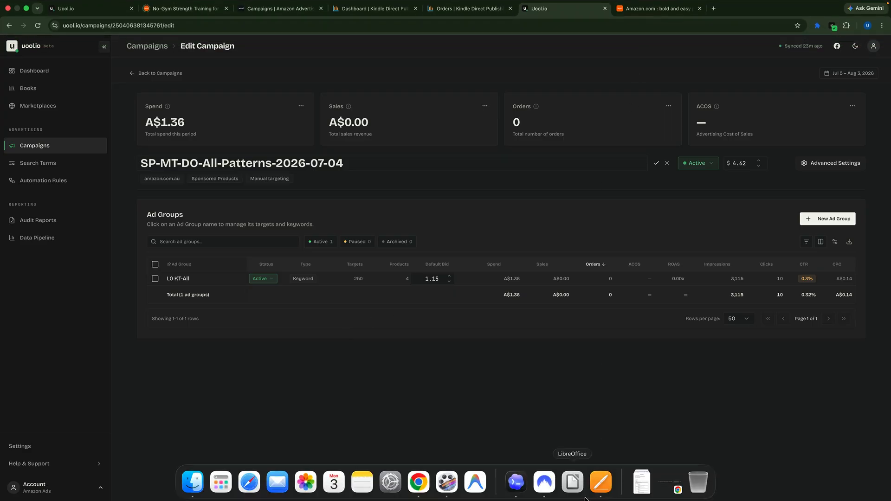
pyautogui.hotkey('ctrl', 'Left')
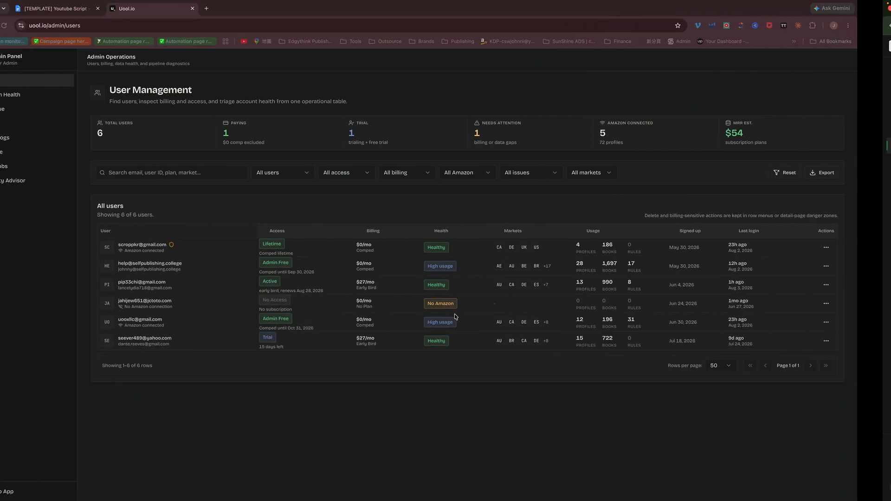
pyautogui.hotkey('ctrl', 'Right')
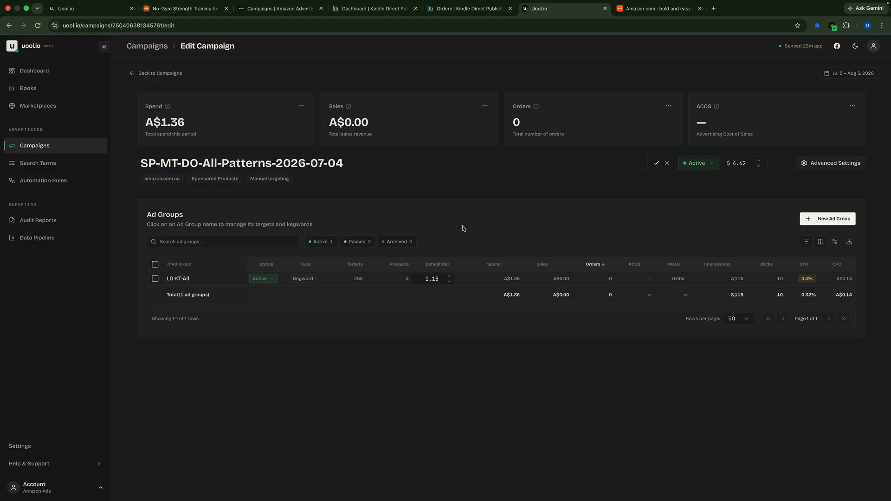
# Open the Search Terms page to view the search terms across all marketplaces
pyautogui.click(42, 166)
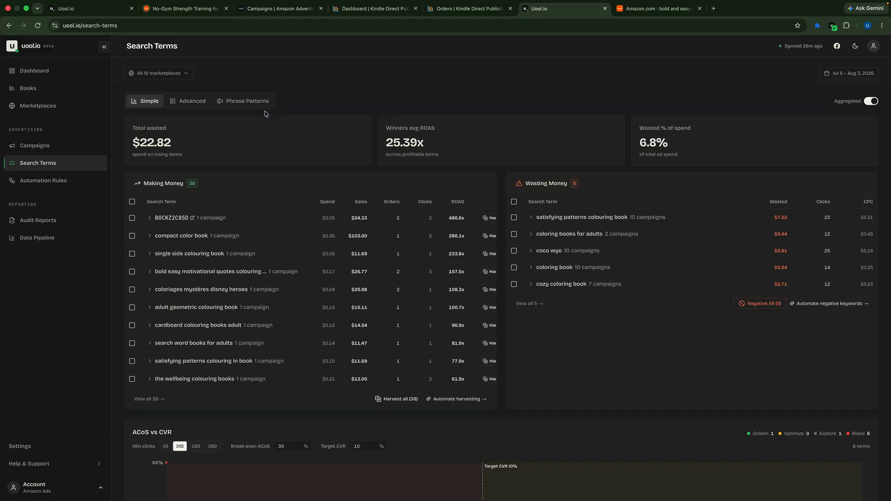
# Switch to Amazon Ads and open the Sponsored ads reports page
pyautogui.click(276, 8)
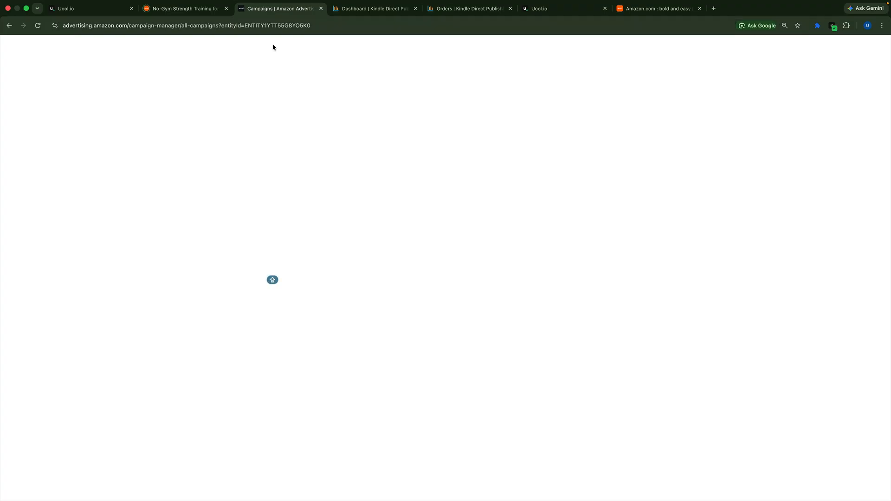
pyautogui.moveTo(21, 345)
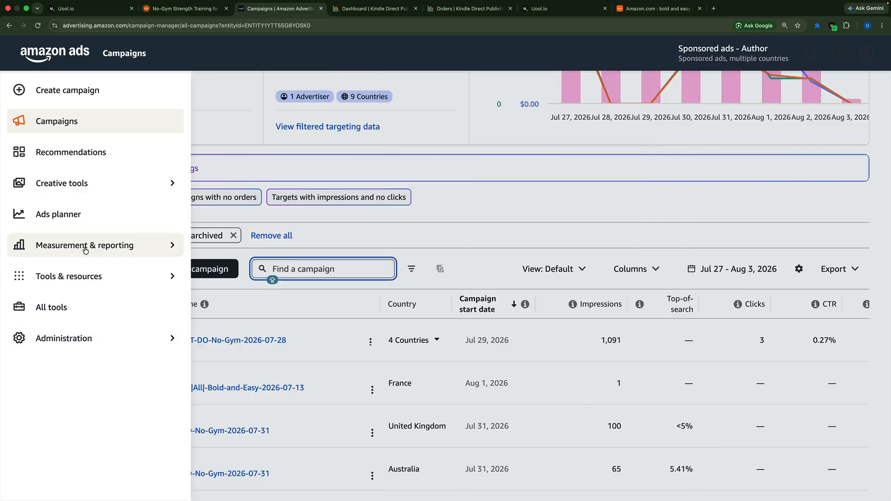
pyautogui.click(117, 246)
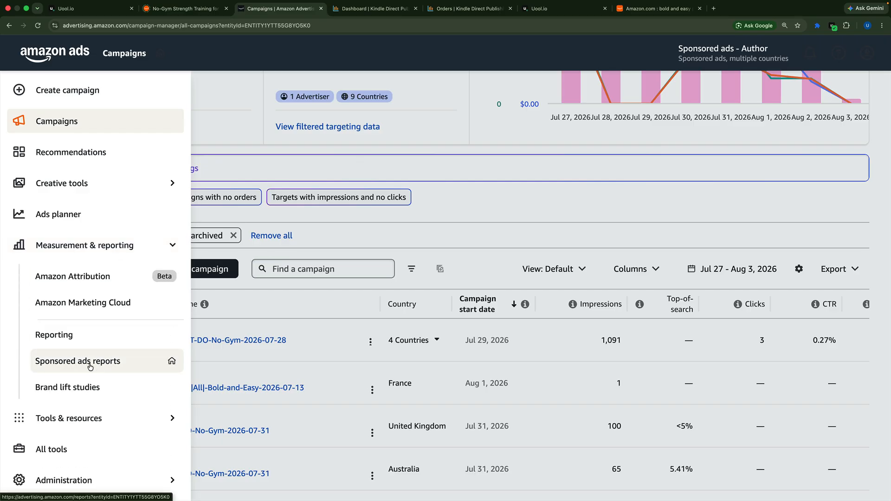
pyautogui.click(96, 364)
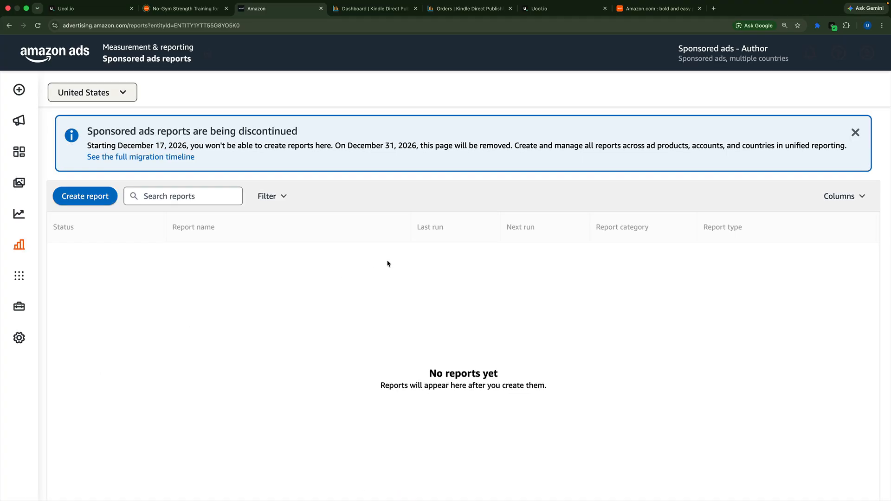
pyautogui.scroll(-5, 162, 222)
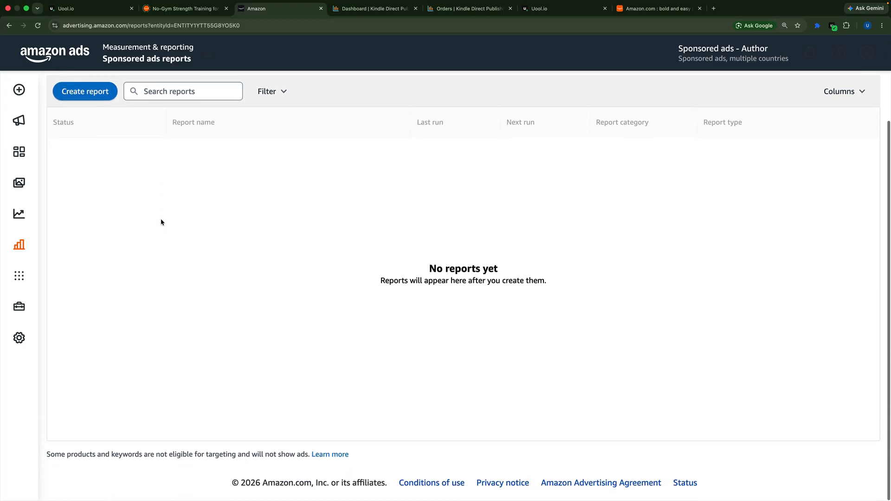
pyautogui.scroll(5, 162, 222)
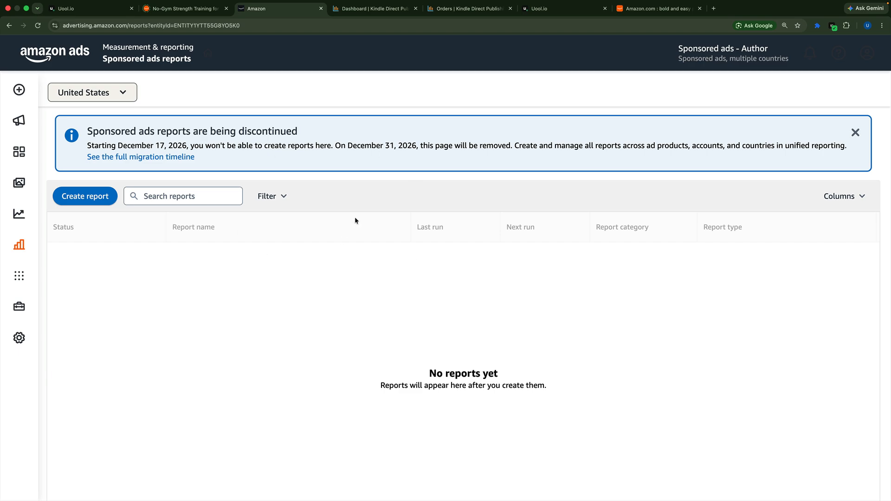
# Start a new sponsored ads report and include all countries in it
pyautogui.click(101, 200)
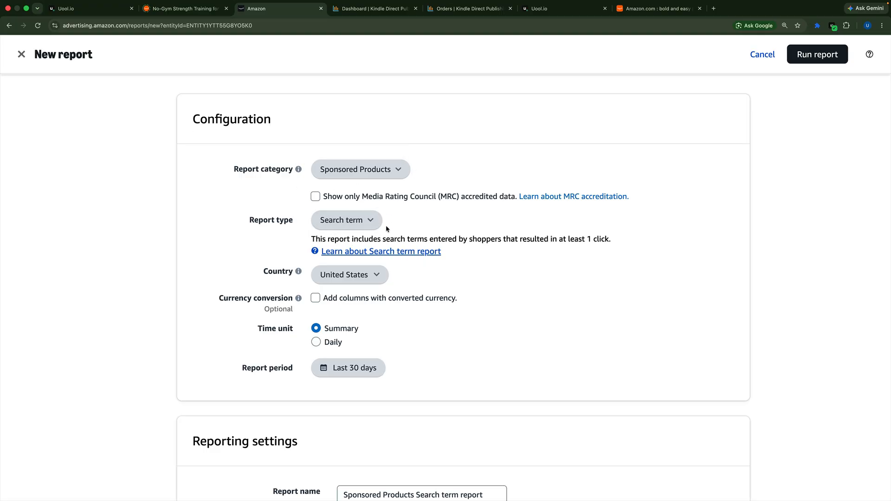
pyautogui.click(376, 275)
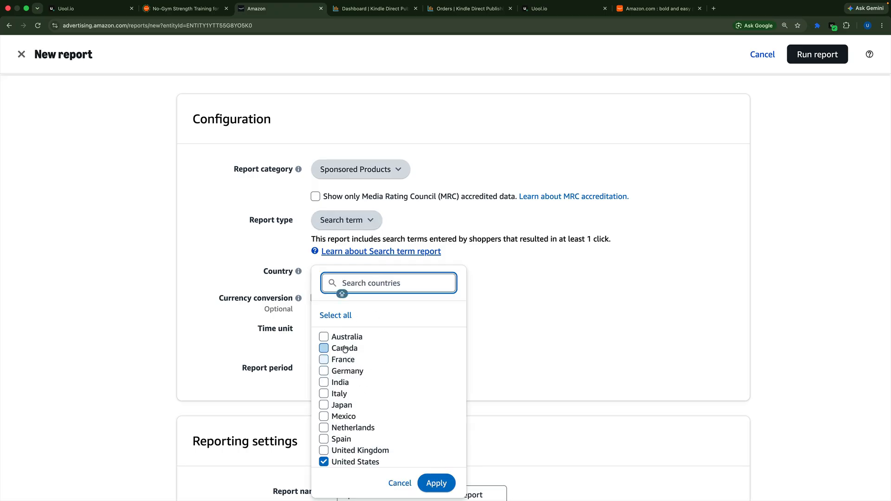
pyautogui.click(344, 315)
pyautogui.click(449, 481)
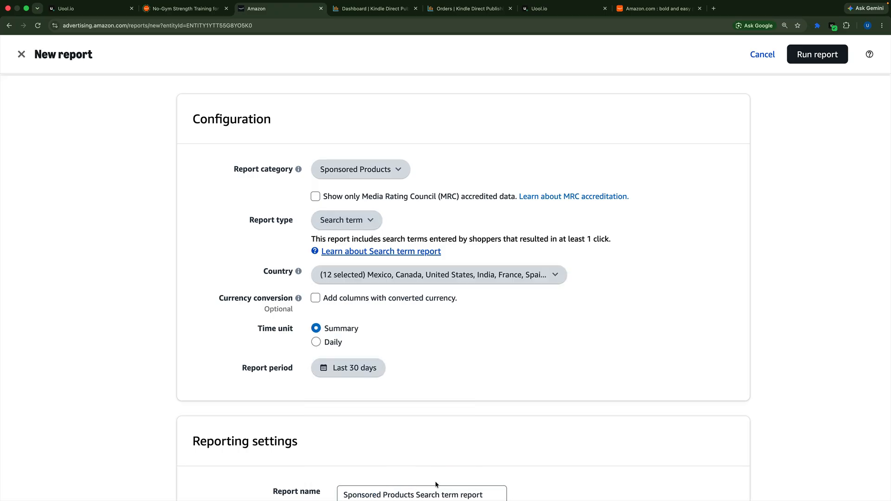
# Set the report's time unit to Daily
pyautogui.scroll(-2, 423, 327)
pyautogui.scroll(-2, 422, 327)
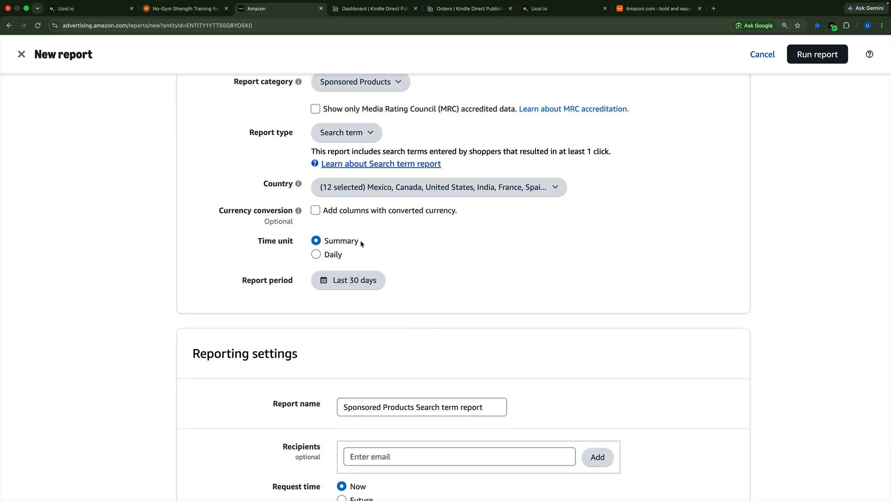
pyautogui.click(316, 255)
pyautogui.click(328, 241)
pyautogui.click(341, 255)
# Check how far back the calendar allows report dates, and set the report period to Last month
pyautogui.click(348, 279)
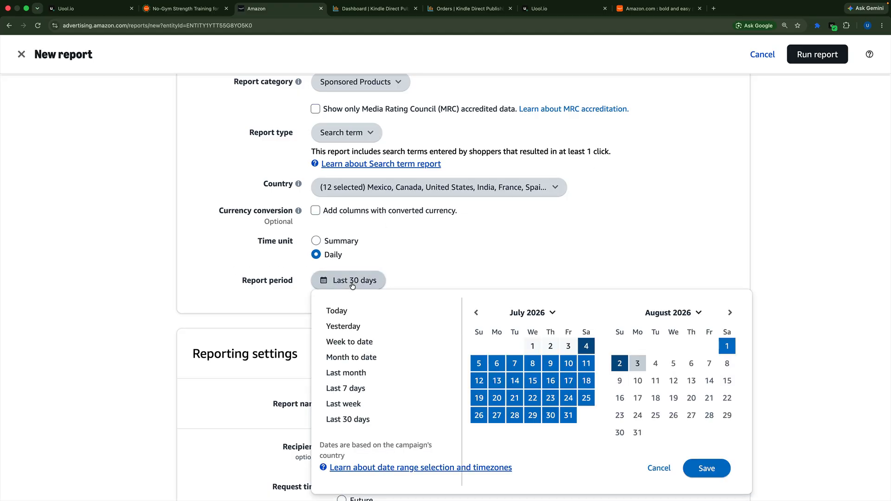
pyautogui.click(477, 314)
pyautogui.click(477, 314)
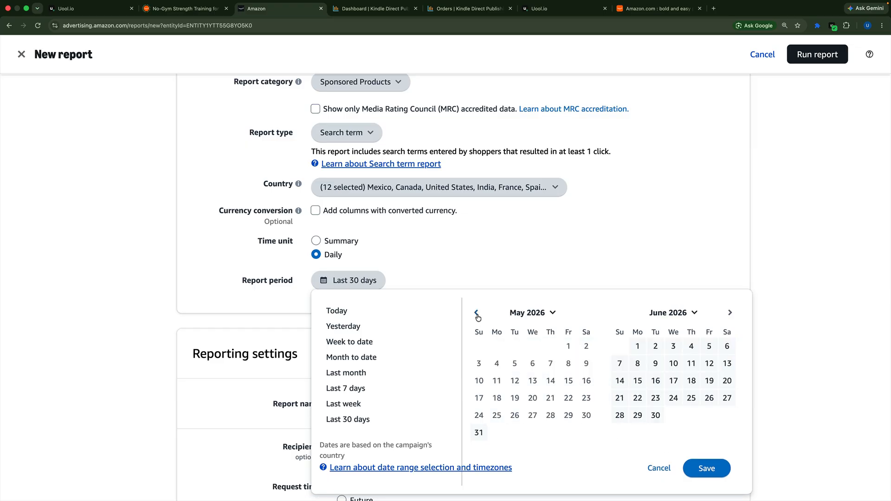
pyautogui.click(477, 313)
pyautogui.click(730, 312)
pyautogui.click(479, 434)
pyautogui.click(731, 314)
pyautogui.click(731, 315)
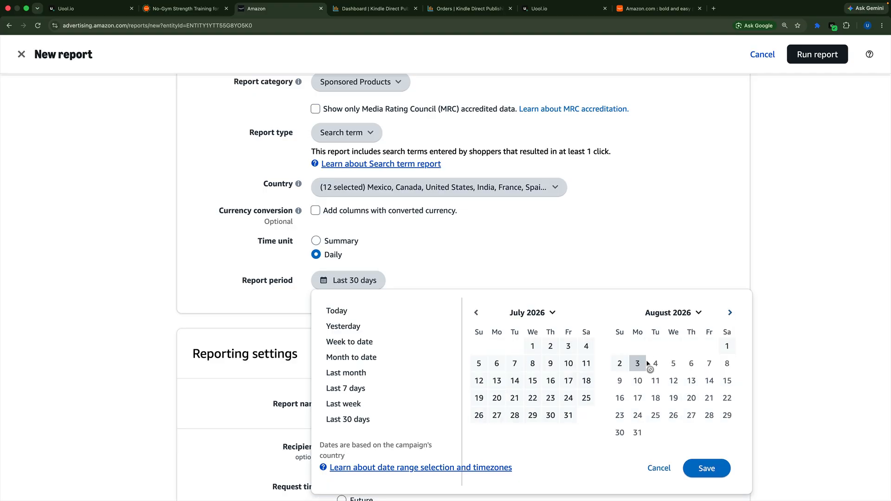
pyautogui.click(476, 313)
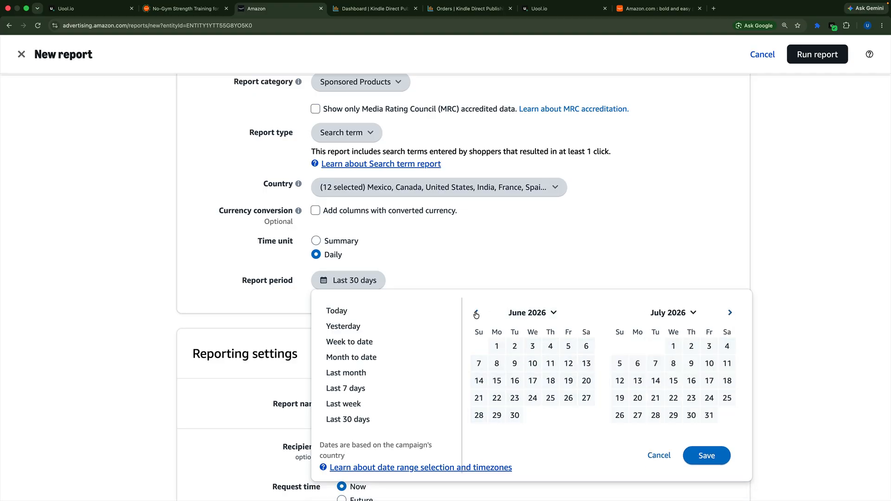
pyautogui.click(477, 313)
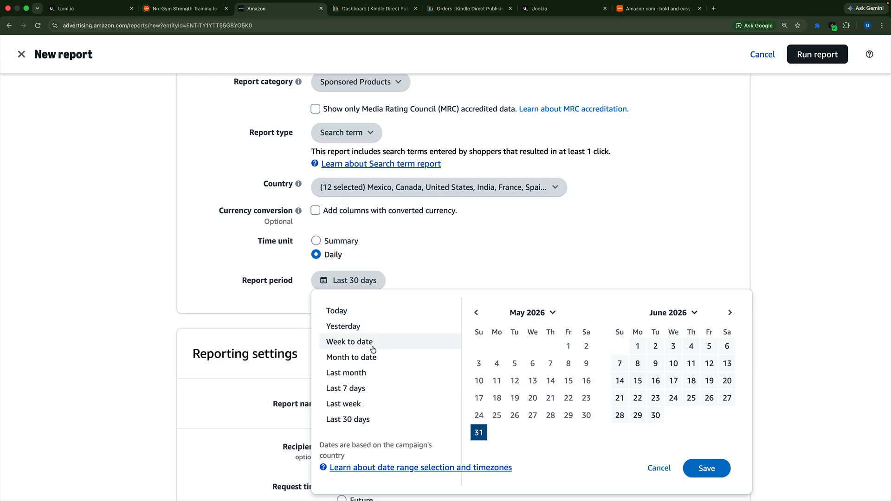
pyautogui.click(354, 373)
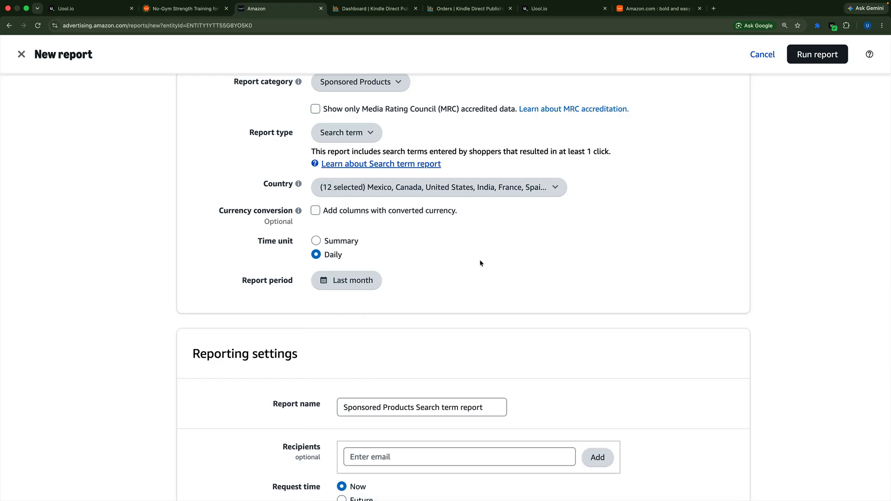
# Make the report's request time recurring with a monthly frequency
pyautogui.scroll(-4, 480, 260)
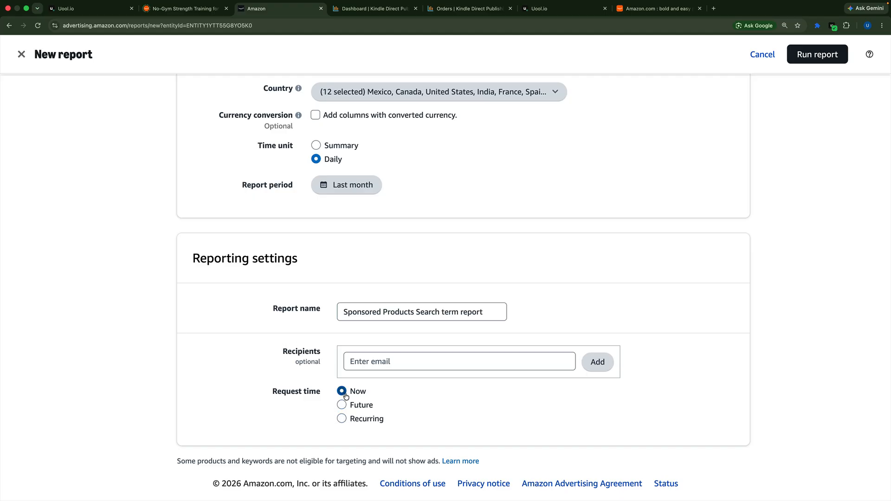
pyautogui.click(342, 420)
pyautogui.scroll(-2, 320, 407)
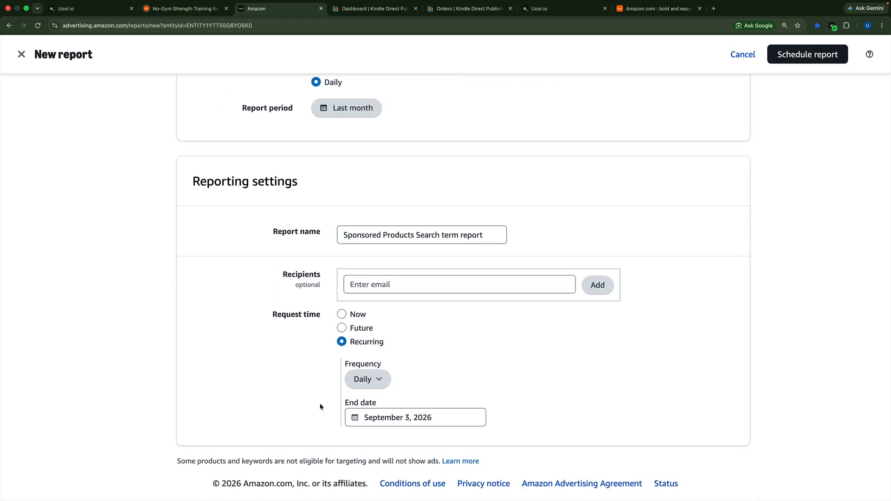
pyautogui.click(367, 379)
pyautogui.click(374, 412)
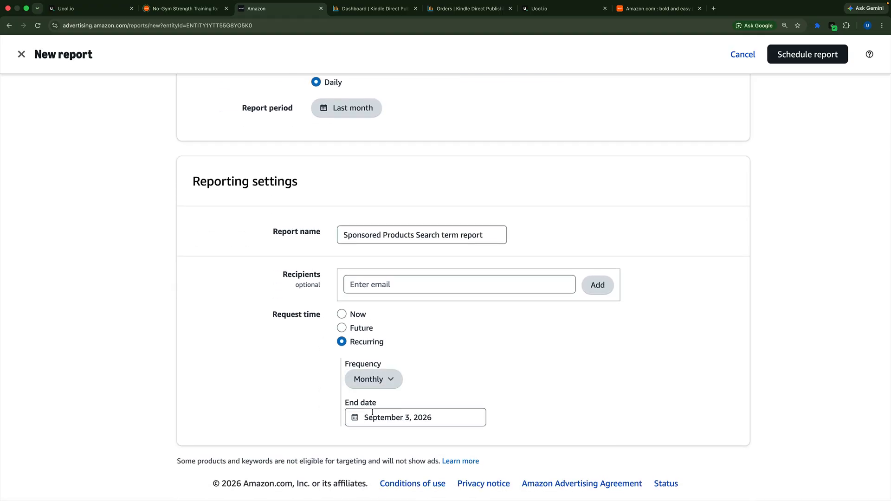
# Review the report's configuration and reporting settings, and schedule the Sponsored Products Search term report
pyautogui.scroll(4, 324, 310)
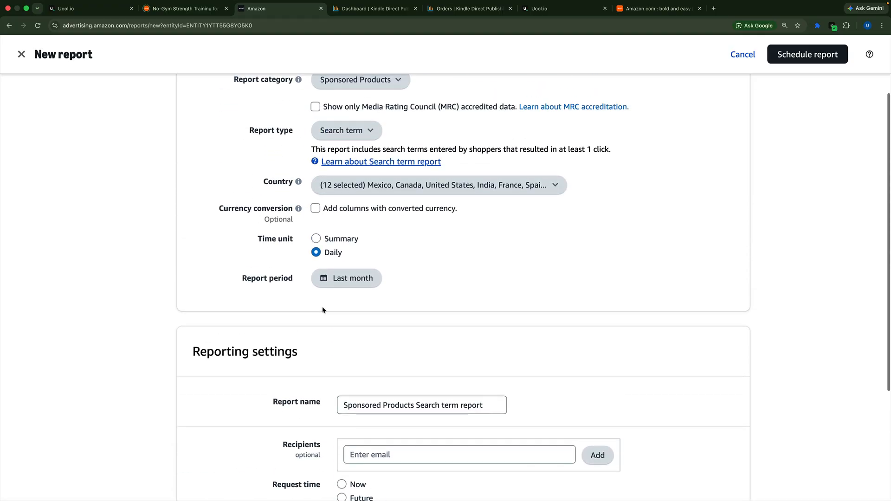
pyautogui.scroll(2, 324, 310)
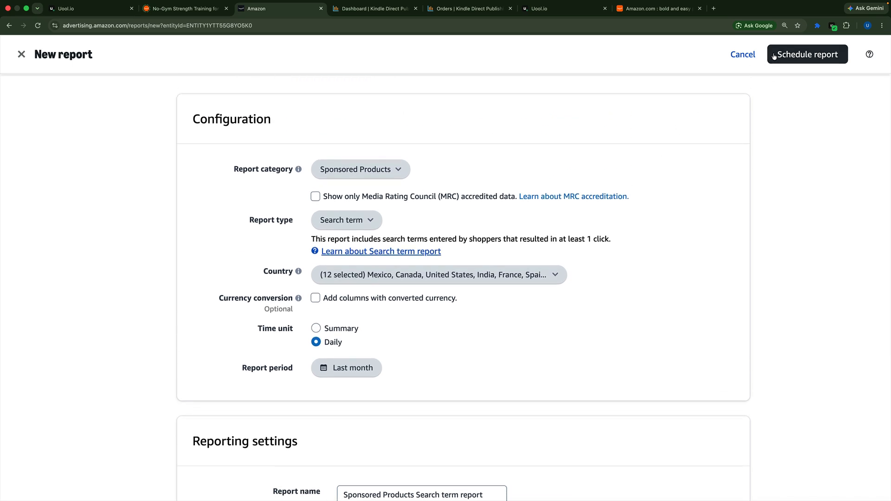
pyautogui.scroll(-6, 338, 233)
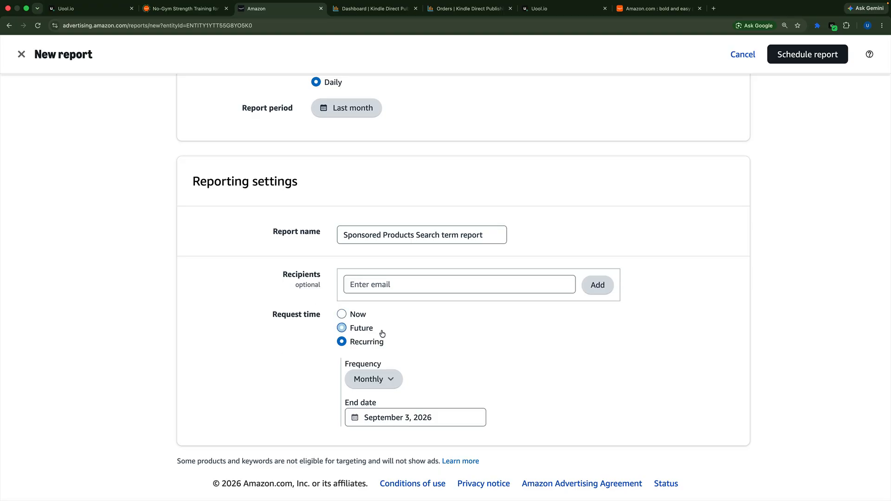
pyautogui.scroll(1, 356, 312)
pyautogui.scroll(10, 357, 313)
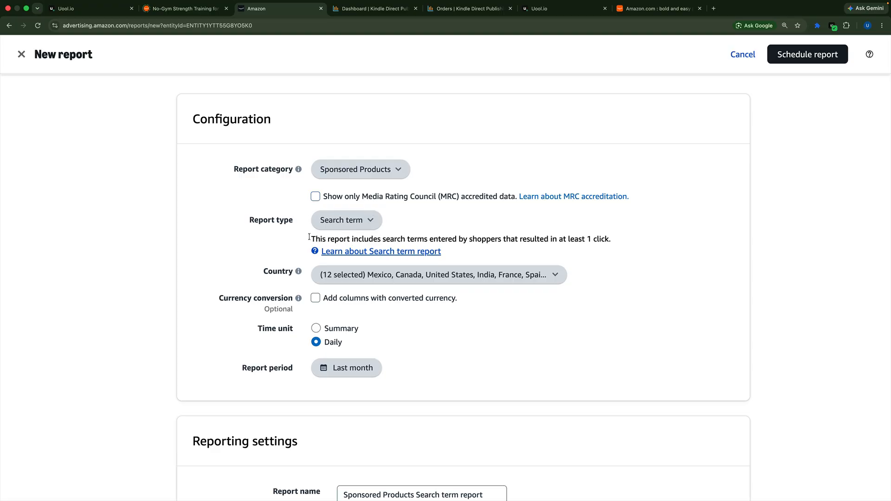
pyautogui.scroll(-10, 387, 289)
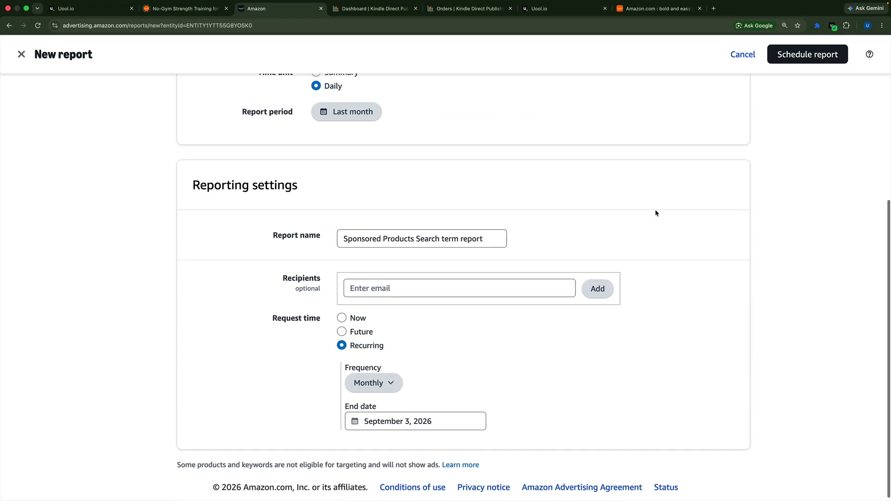
pyautogui.click(797, 60)
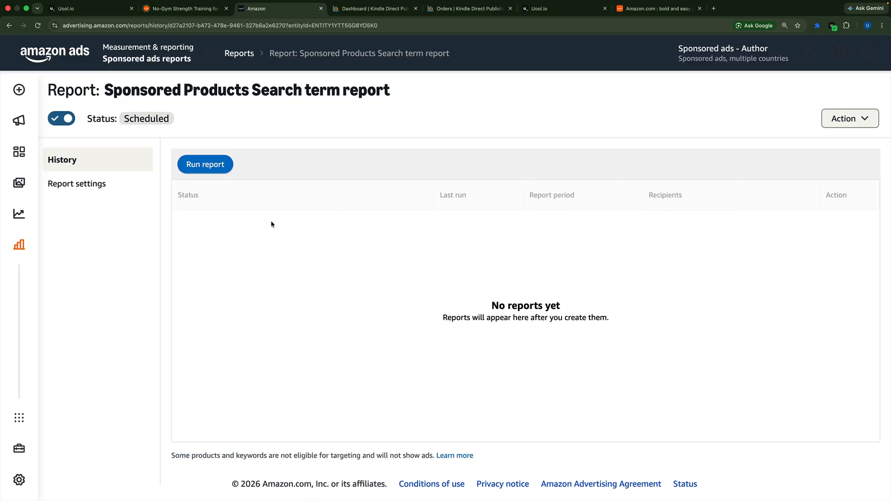
# Run the scheduled search term report immediately and dismiss the processing notice
pyautogui.click(206, 165)
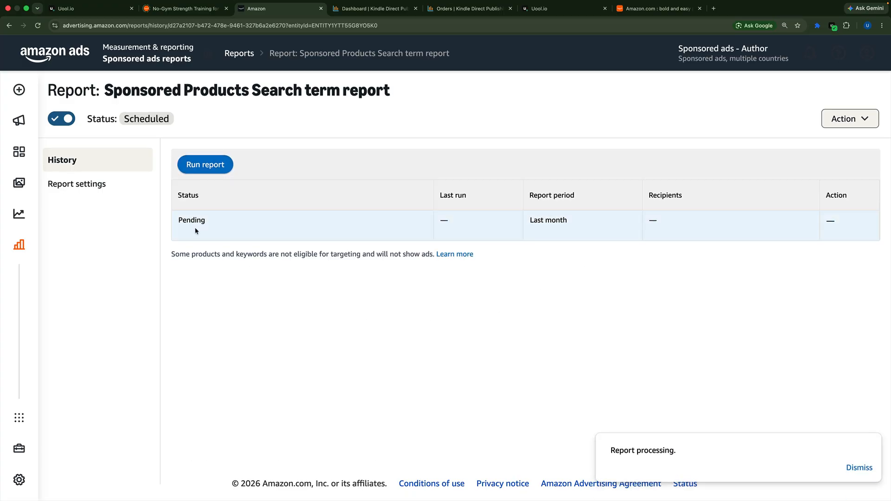
pyautogui.click(856, 469)
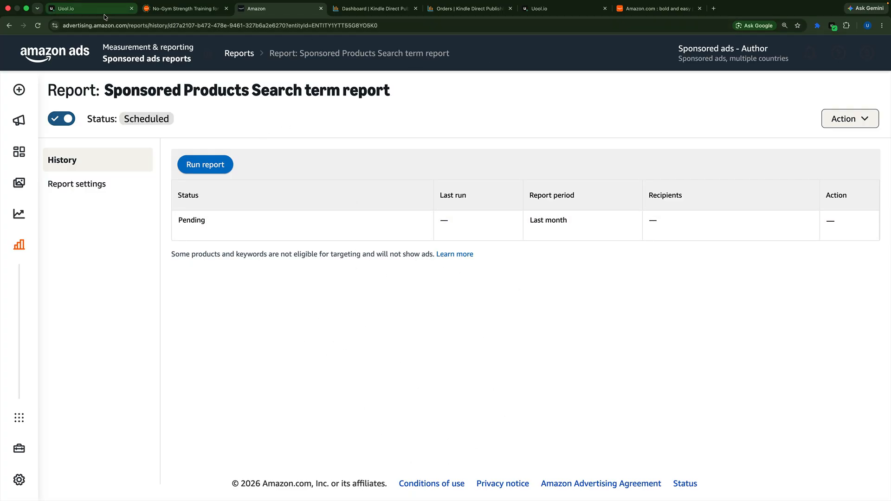
# Switch back to uool.io and examine the scheduled reports listed in the Data Pipeline
pyautogui.click(522, 13)
pyautogui.click(53, 164)
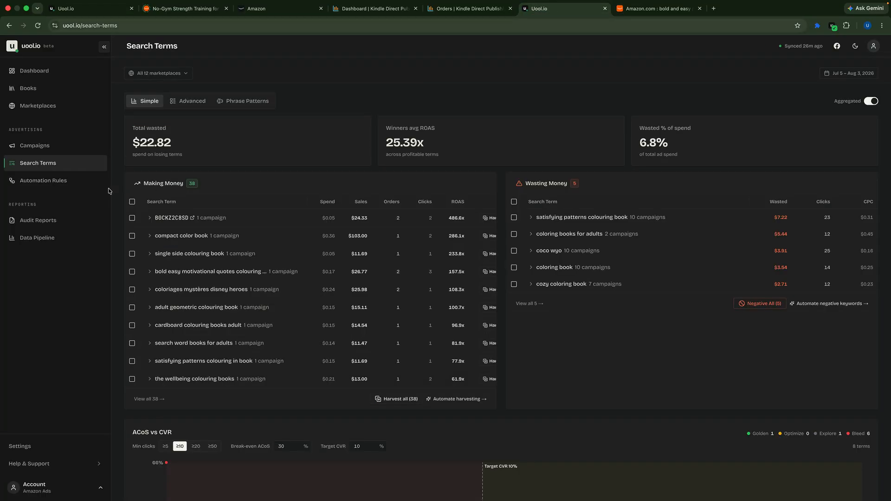
pyautogui.click(51, 239)
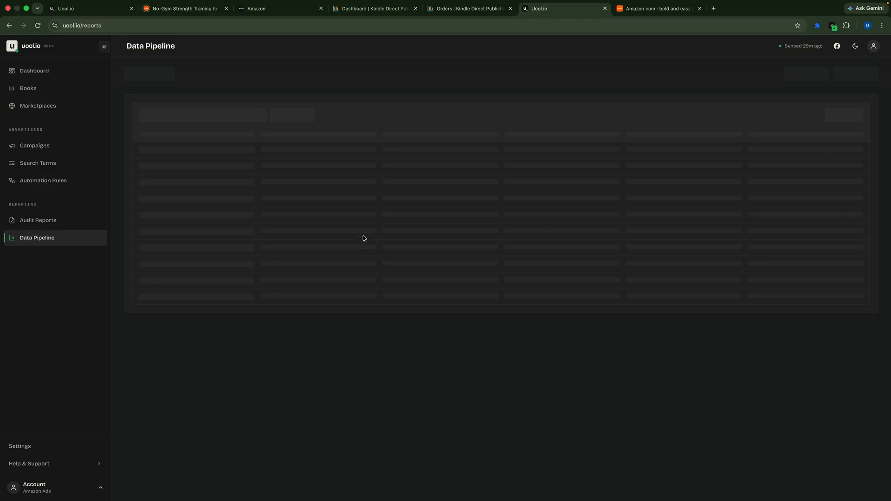
pyautogui.scroll(-10, 463, 284)
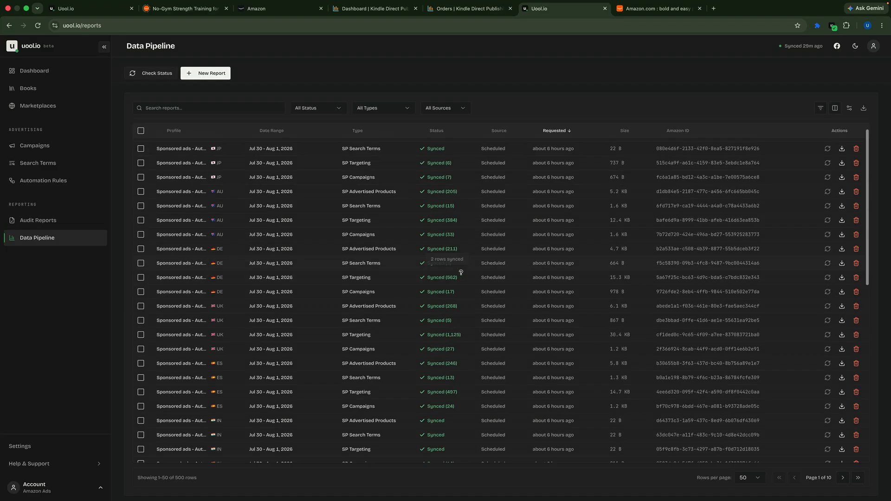
pyautogui.scroll(10, 461, 273)
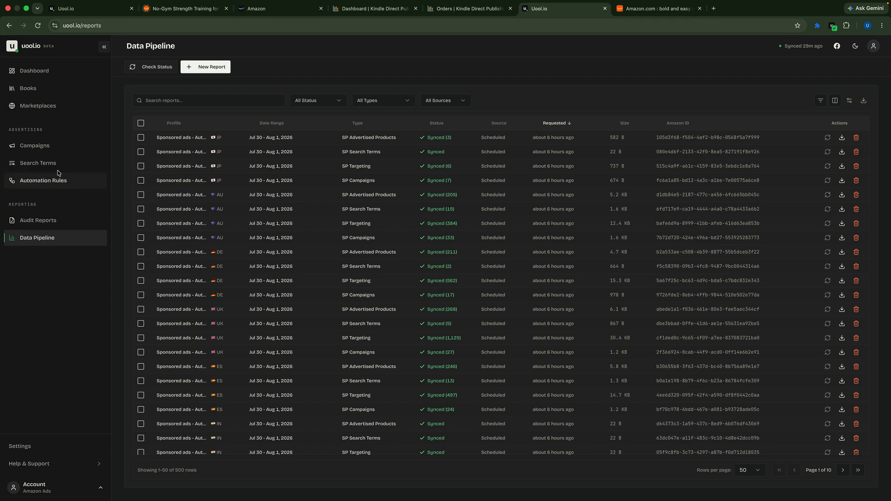
# Open the Search Terms page and compare its Simple, Advanced and Phrase Patterns views, ending on the Simple view
pyautogui.click(44, 165)
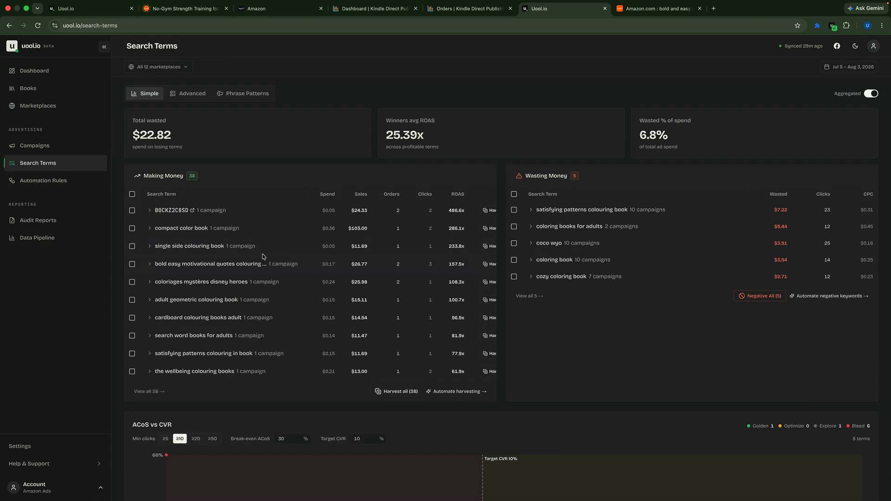
pyautogui.click(191, 94)
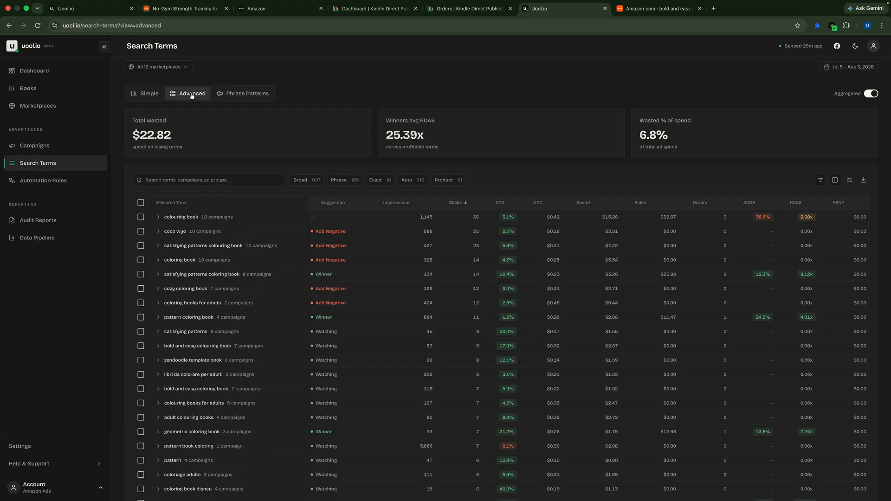
pyautogui.click(147, 93)
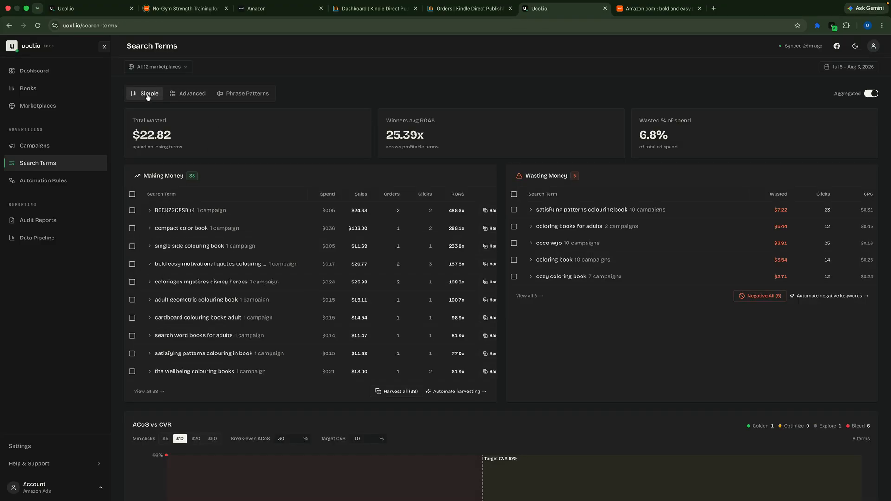
pyautogui.click(190, 94)
pyautogui.click(241, 97)
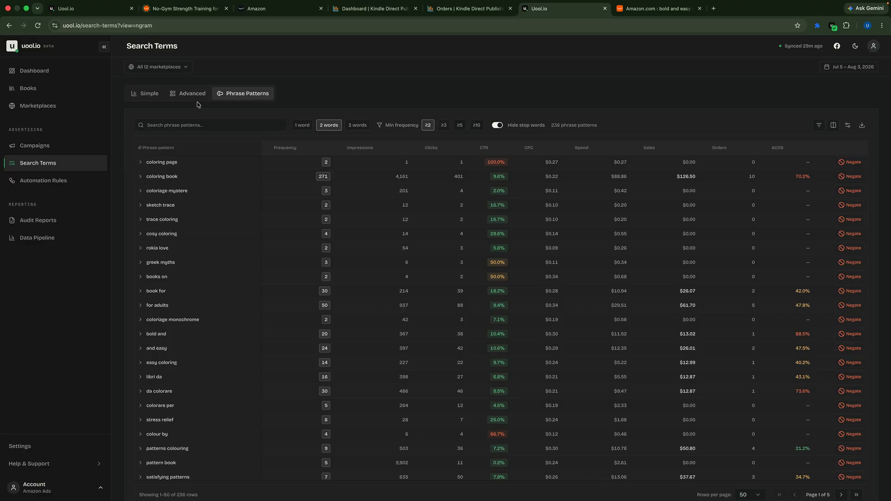
pyautogui.click(147, 95)
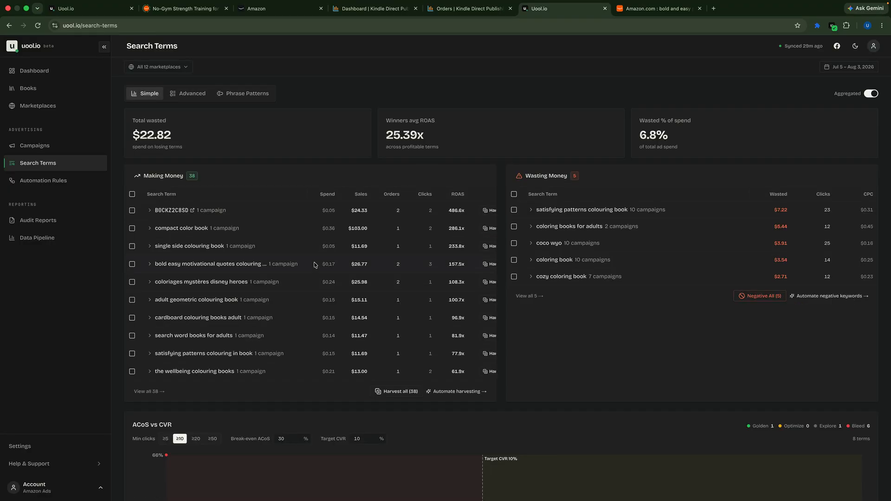
# Look over the Making Money table's columns and set the search terms date range to Lifetime
pyautogui.hscroll(2, 314, 265)
pyautogui.hscroll(-2, 314, 263)
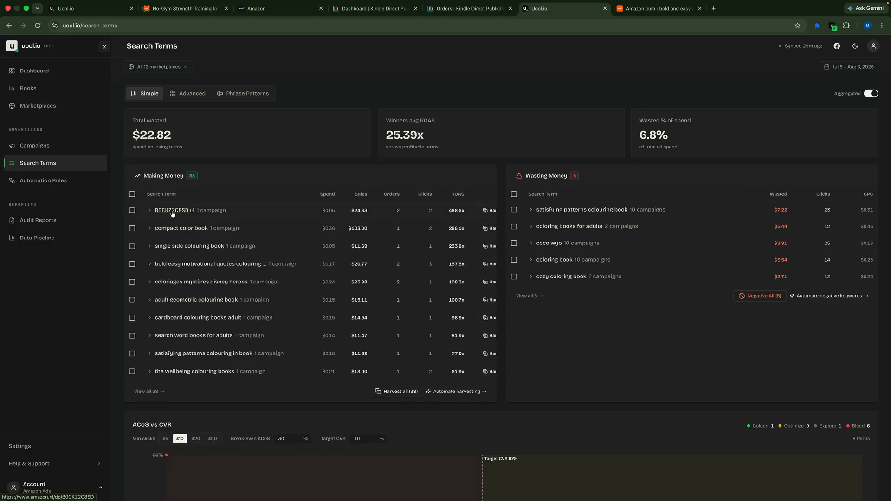
pyautogui.hscroll(2, 398, 290)
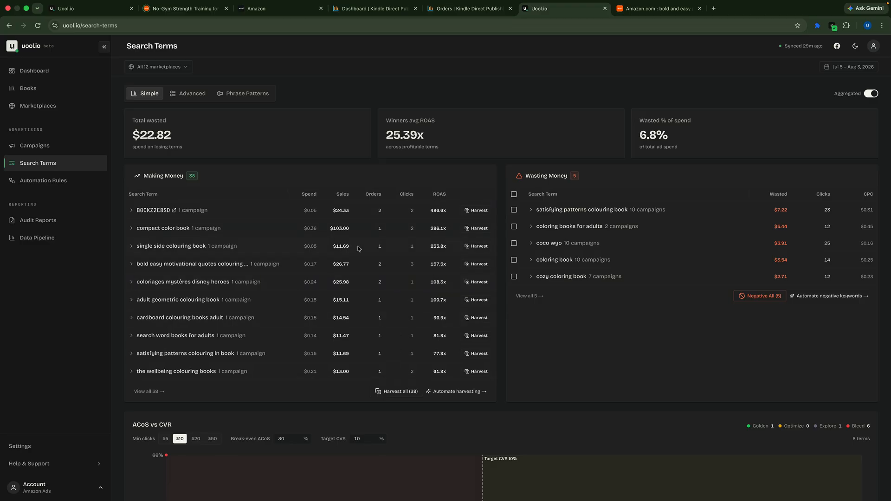
pyautogui.hscroll(-2, 359, 249)
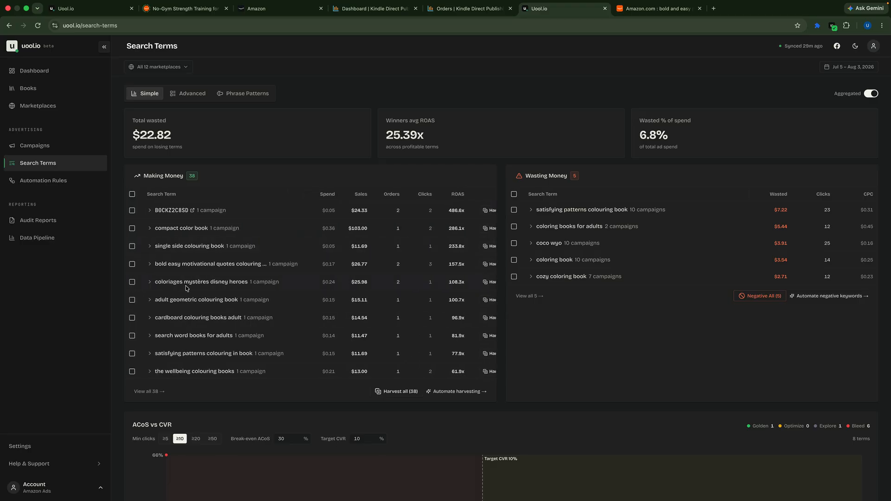
pyautogui.click(857, 70)
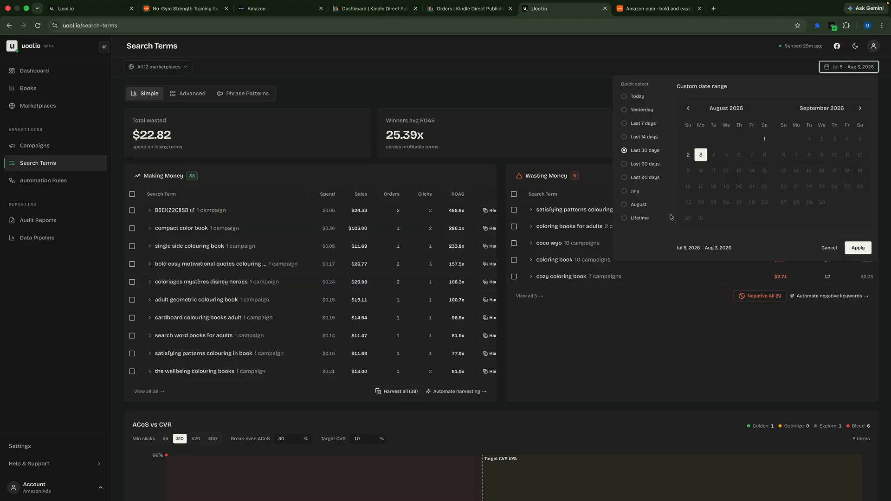
pyautogui.click(634, 220)
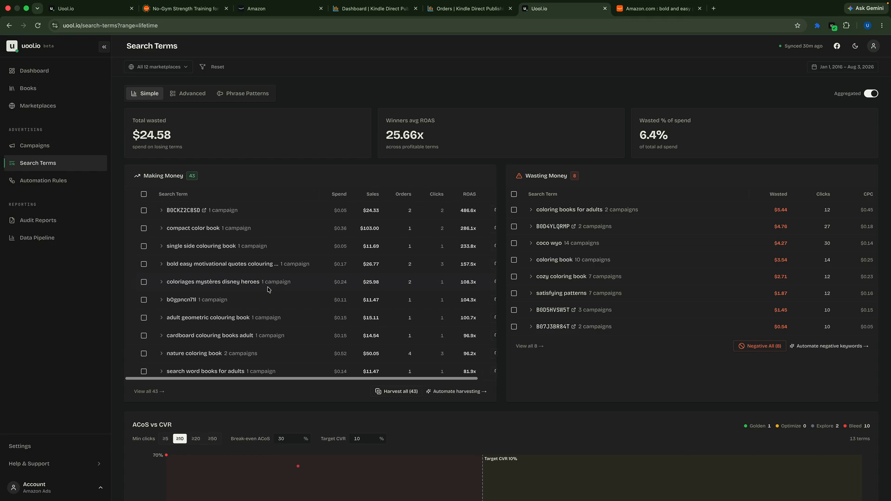
# Look through the lifetime search term lists and select all terms in the Making Money table
pyautogui.scroll(-3, 201, 258)
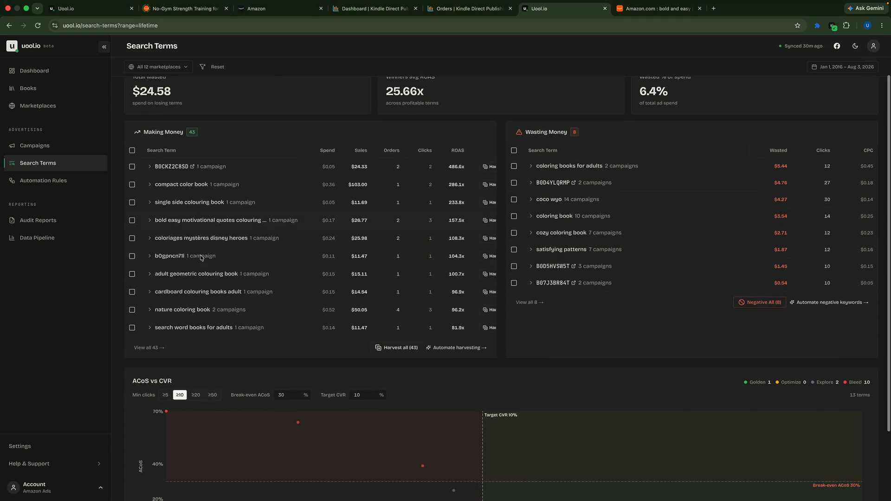
pyautogui.scroll(3, 200, 256)
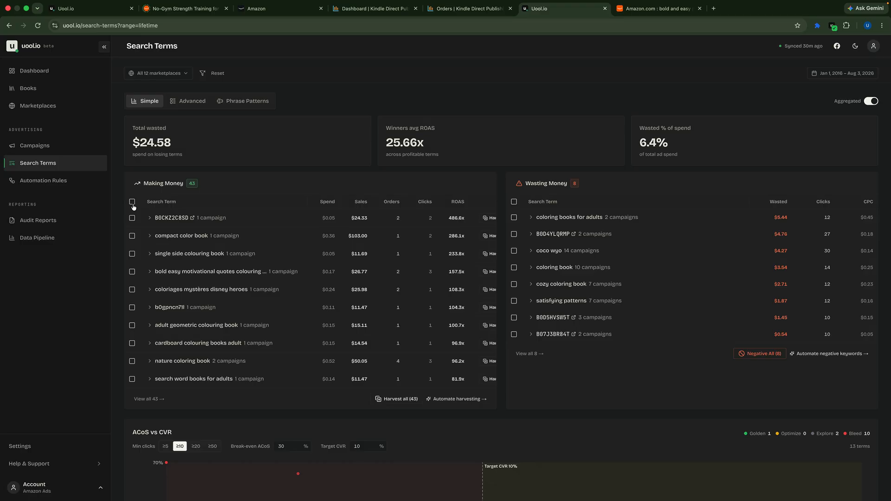
pyautogui.hscroll(-1, 310, 273)
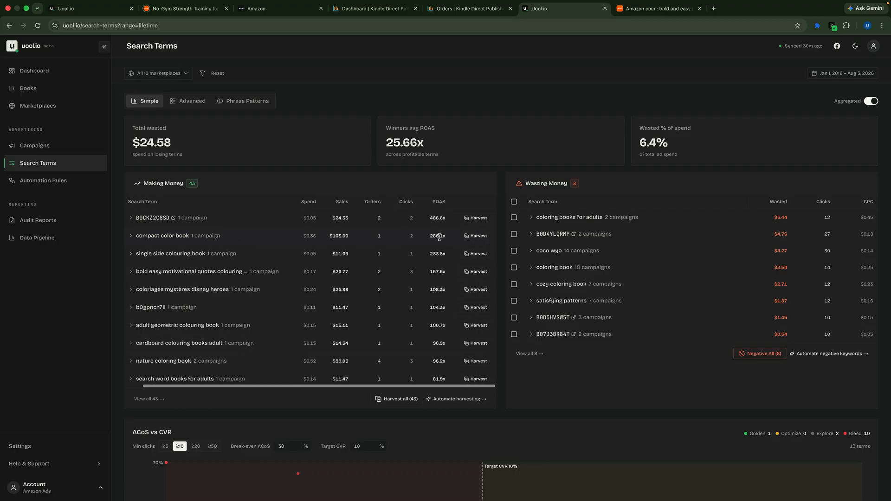
pyautogui.scroll(-5, 304, 274)
pyautogui.scroll(5, 303, 275)
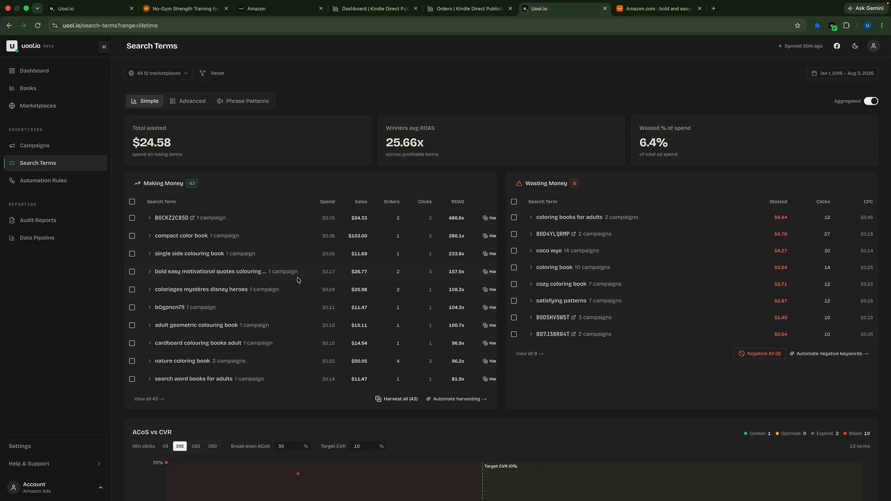
pyautogui.click(132, 202)
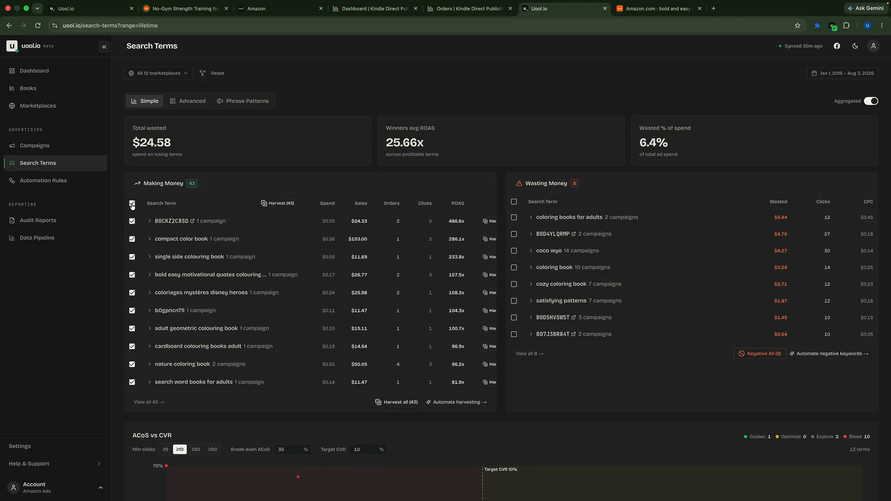
# Start harvesting the selected terms, choose Custom Destination for the keywords, and cancel without creating them
pyautogui.click(279, 204)
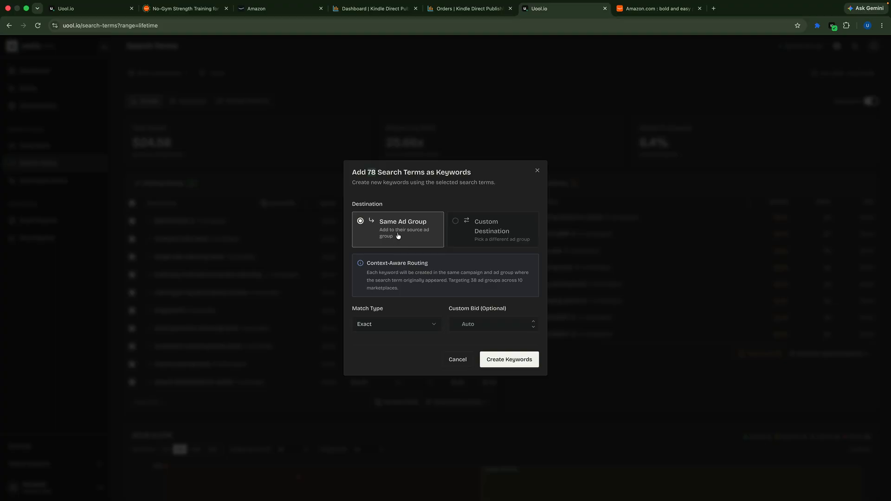
pyautogui.click(458, 225)
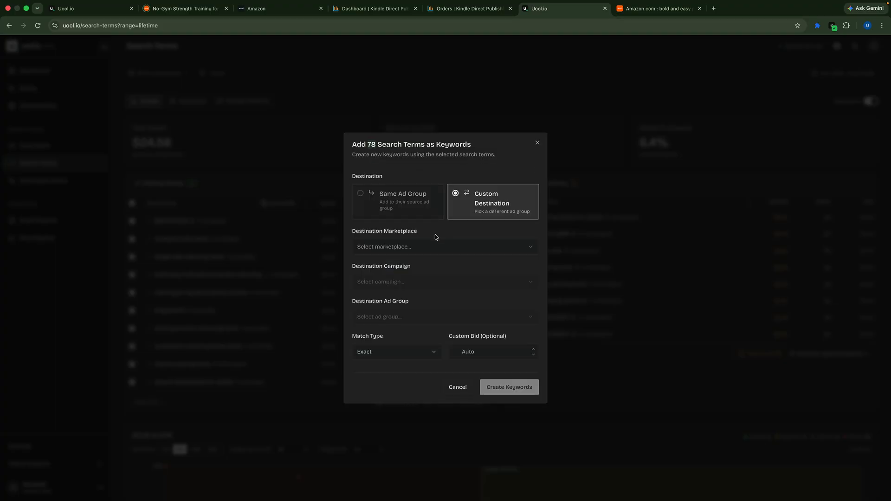
pyautogui.click(457, 389)
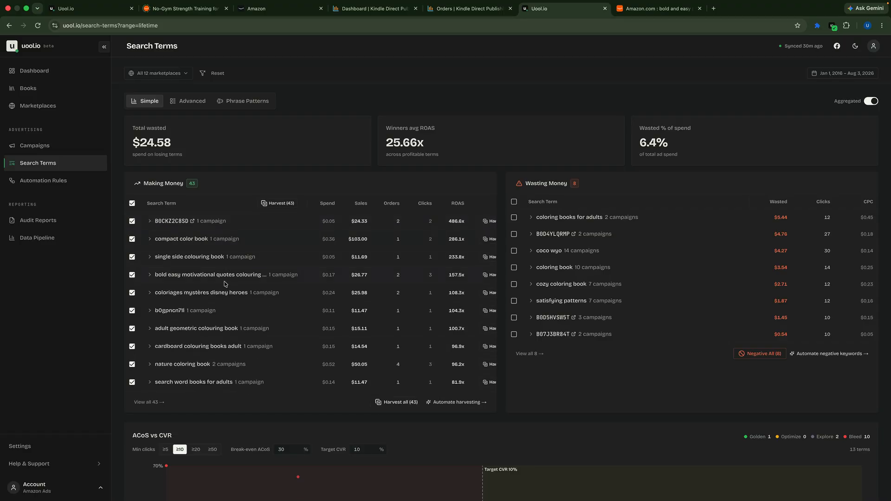
# Expand the search terms "coloriages mystères disney heroes" and "bold easy motivational quotes colouring" to examine their source campaigns and ad groups
pyautogui.scroll(-2, 224, 304)
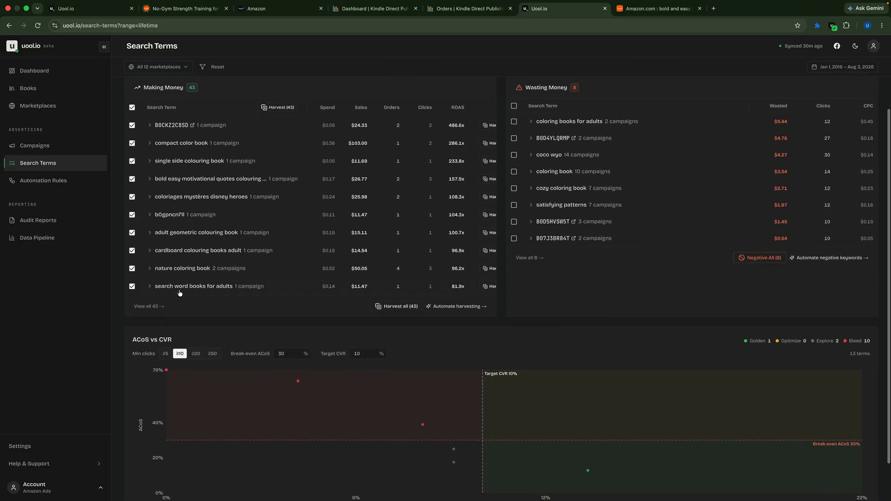
pyautogui.scroll(1, 259, 239)
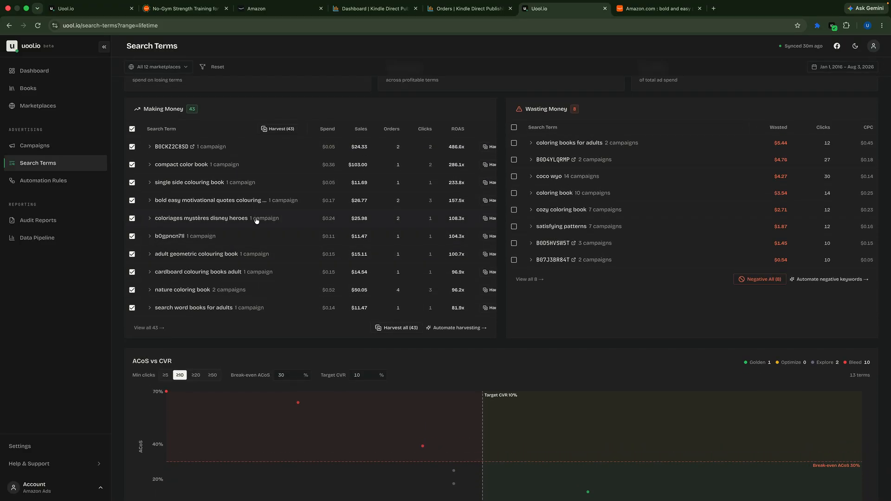
pyautogui.click(150, 219)
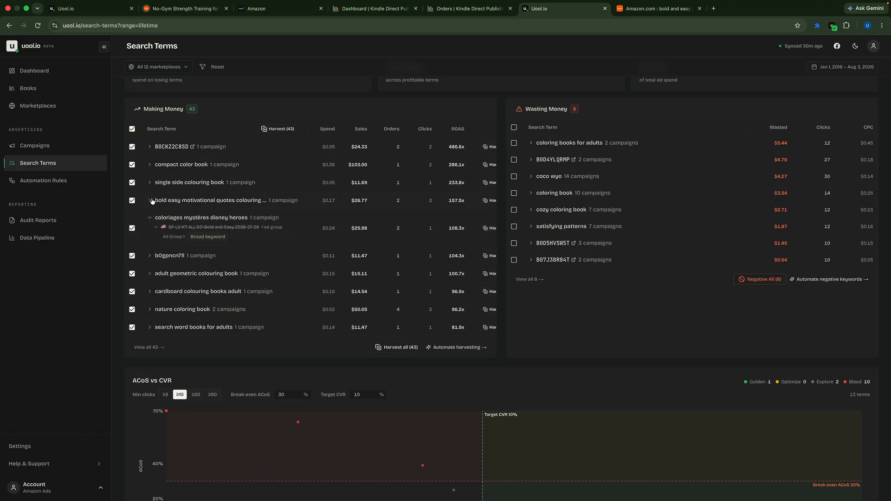
pyautogui.click(149, 200)
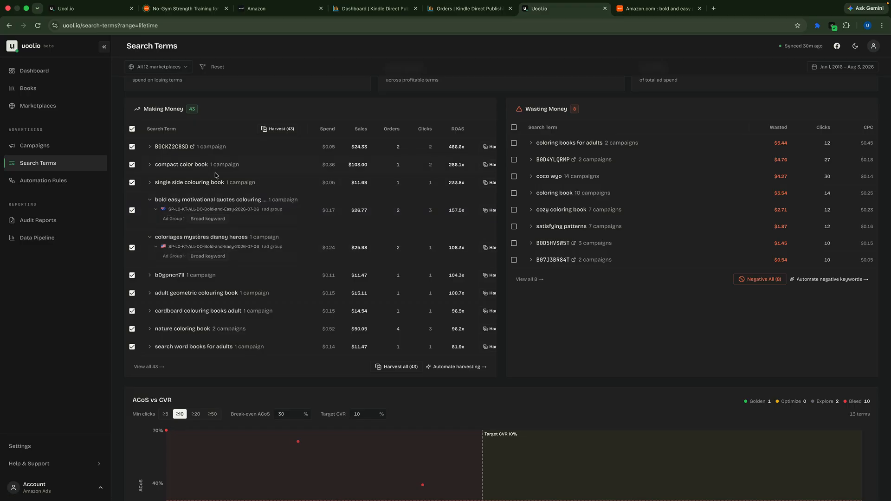
pyautogui.scroll(2, 215, 176)
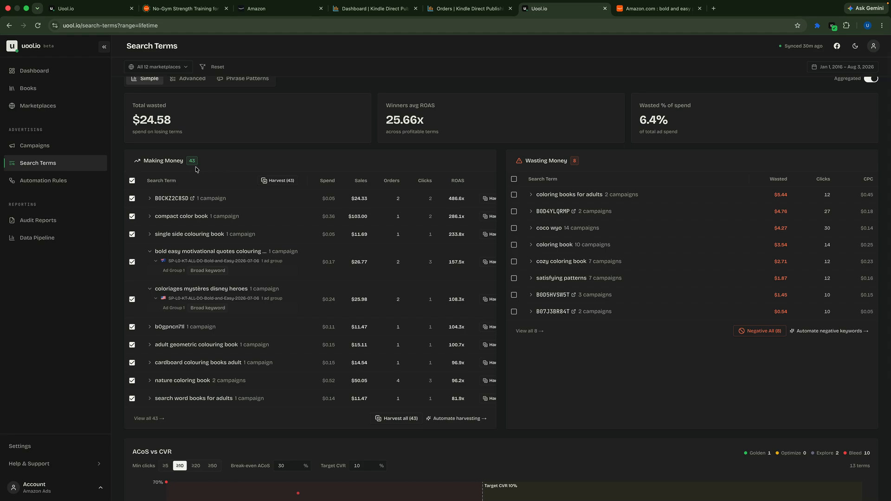
# Harvest the selected terms into United States campaign SP-L1-KT-DO-|ALL|-Bold-and-Easy-2026-07-13, ad group "L1, KW", with match type Exact
pyautogui.click(279, 182)
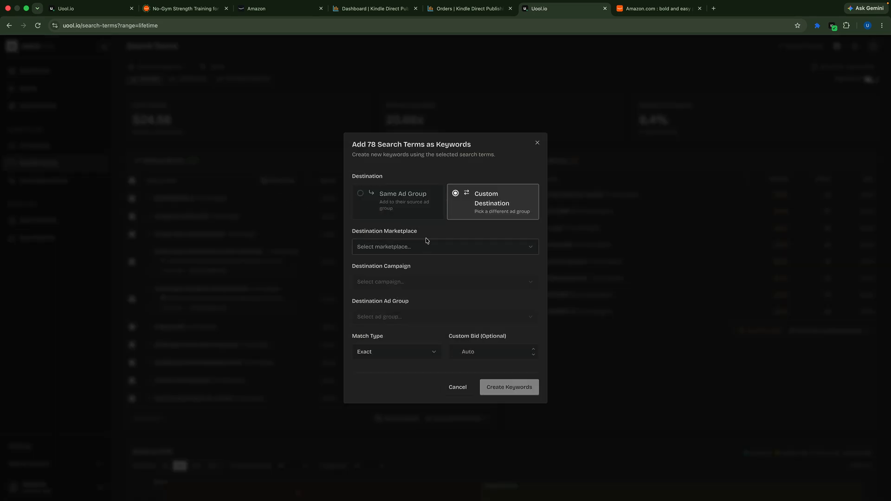
pyautogui.click(473, 247)
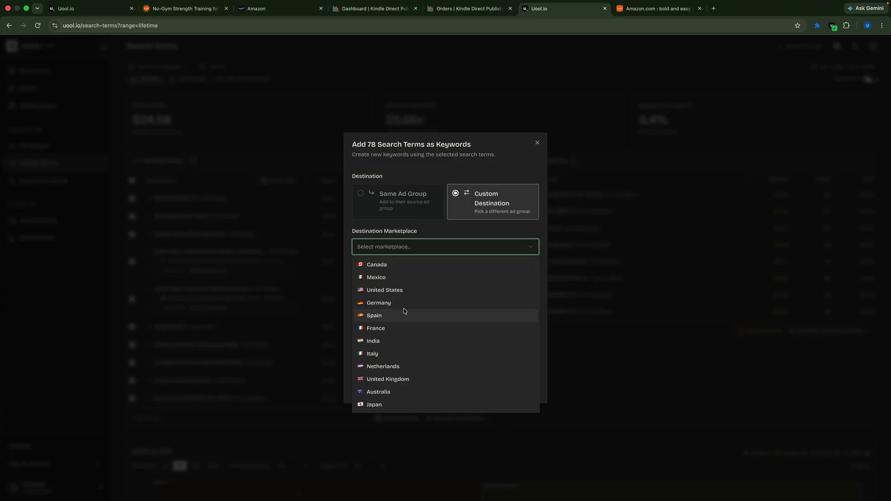
pyautogui.click(392, 290)
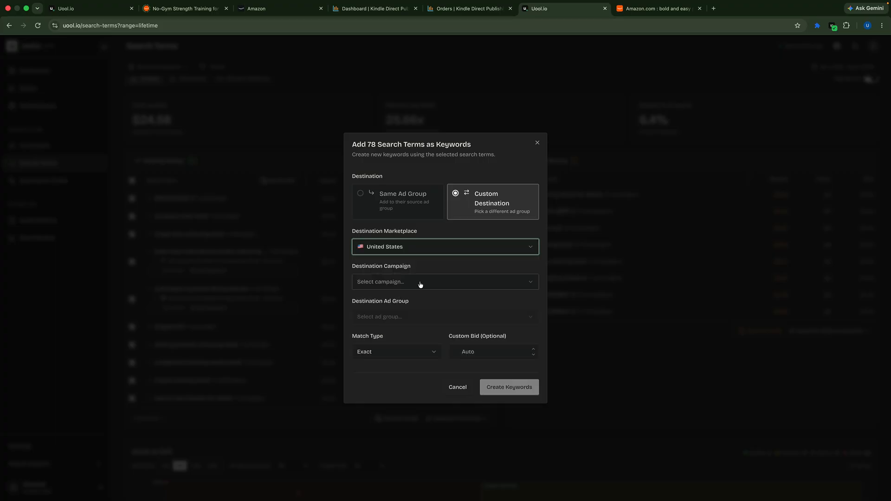
pyautogui.click(424, 287)
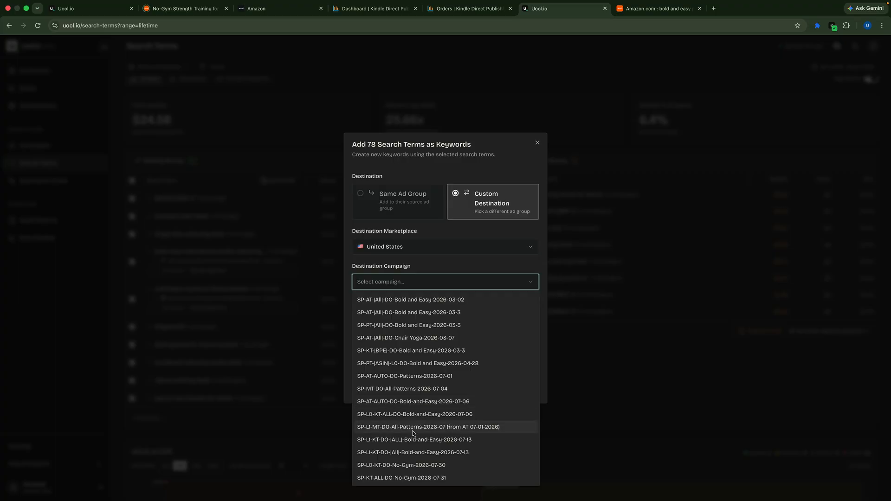
pyautogui.click(380, 440)
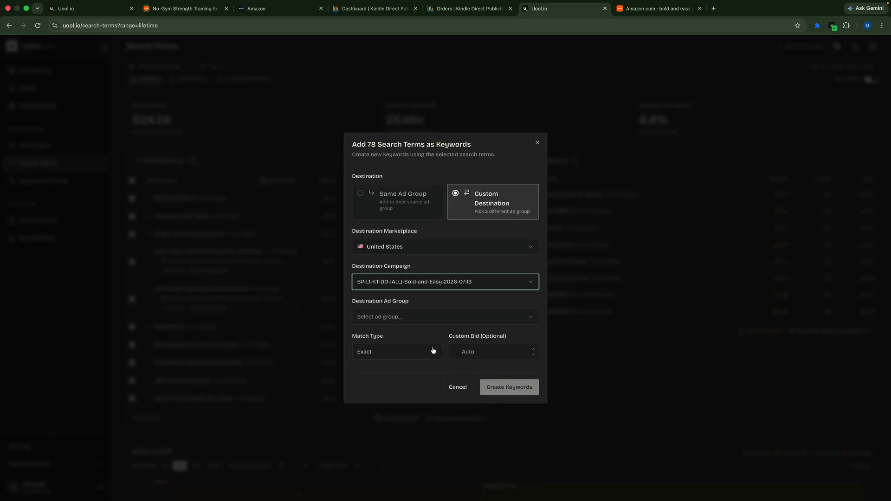
pyautogui.click(413, 318)
pyautogui.click(378, 334)
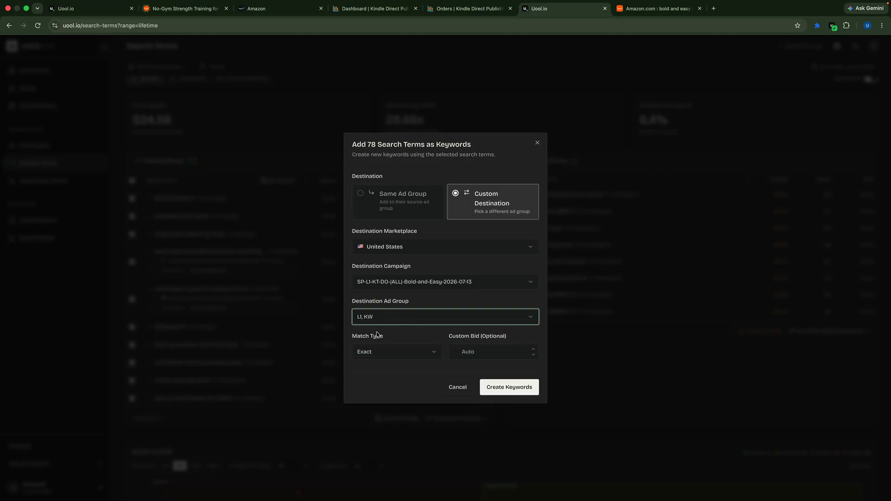
pyautogui.click(438, 355)
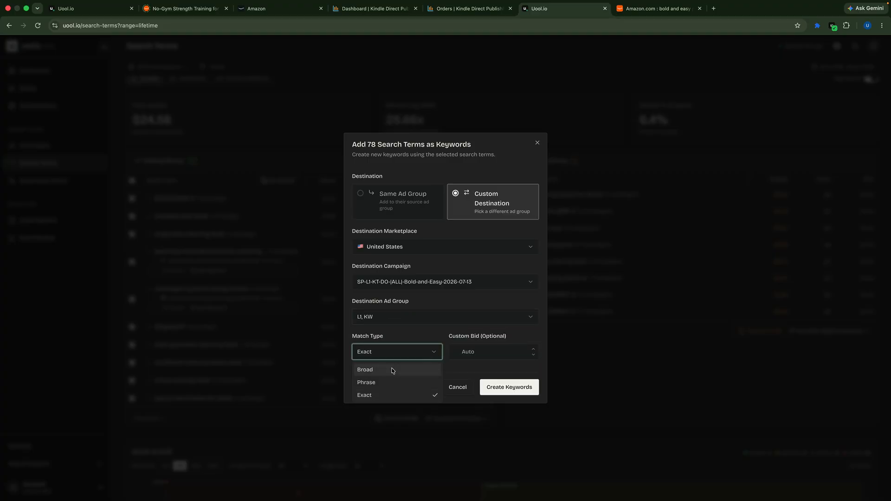
pyautogui.click(411, 395)
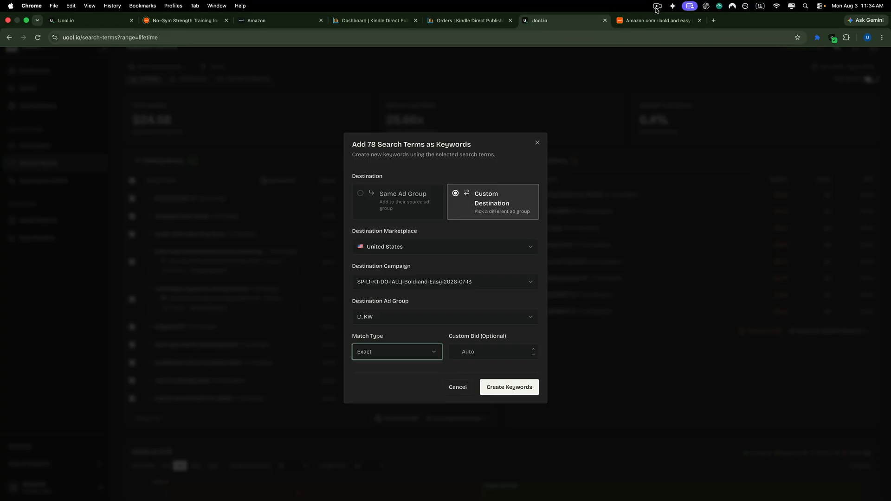
pyautogui.click(657, 6)
pyautogui.click(657, 39)
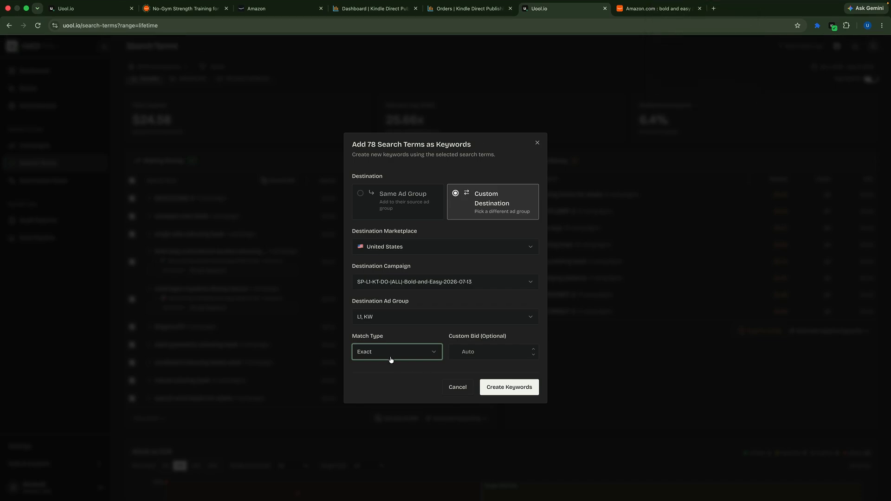
# Set the custom bid to 0.15 and create the keywords from the harvested search terms
pyautogui.click(480, 353)
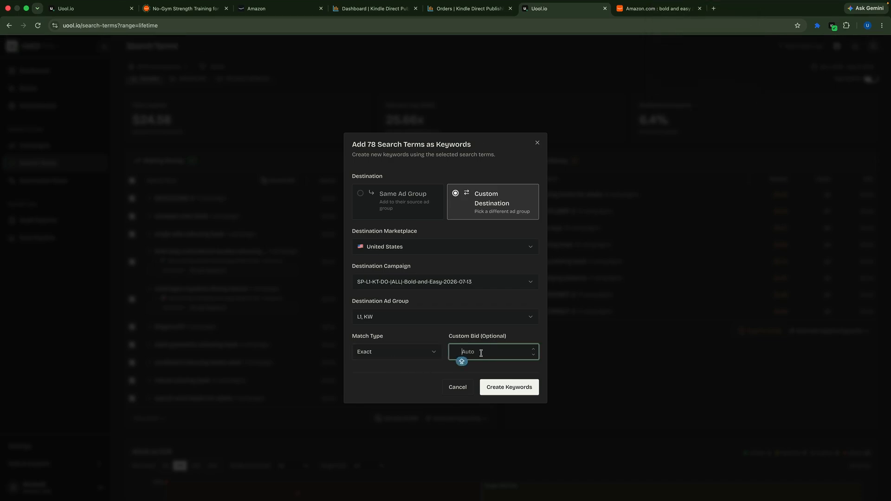
pyautogui.write('0.15')
pyautogui.click(502, 389)
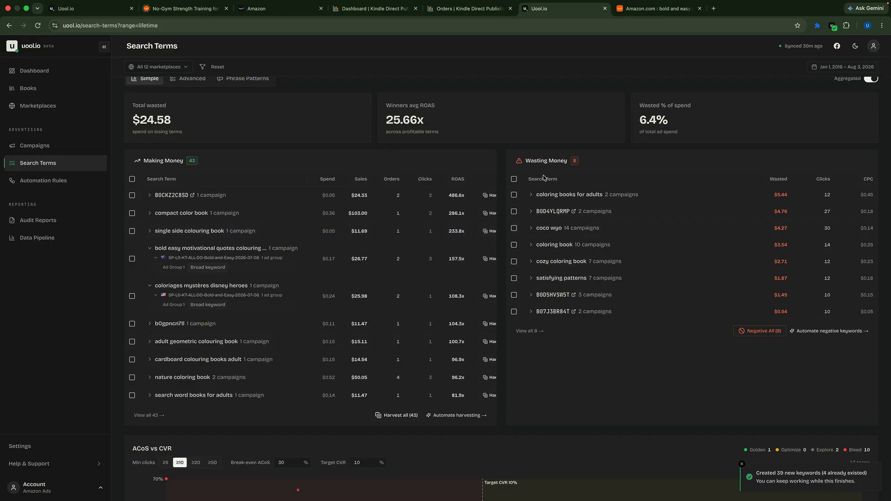
# Add all the search terms listed under Wasting Money as negatives at Campaign Level with match type Negative Exact
pyautogui.click(514, 180)
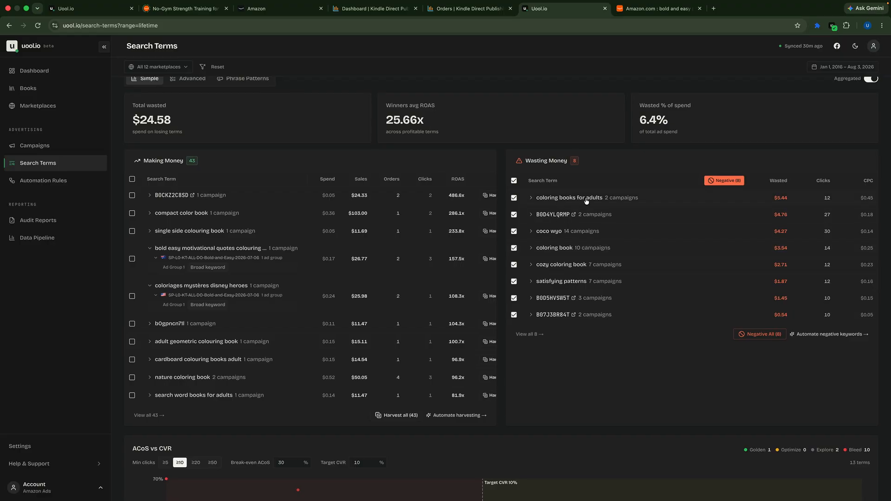
pyautogui.click(722, 181)
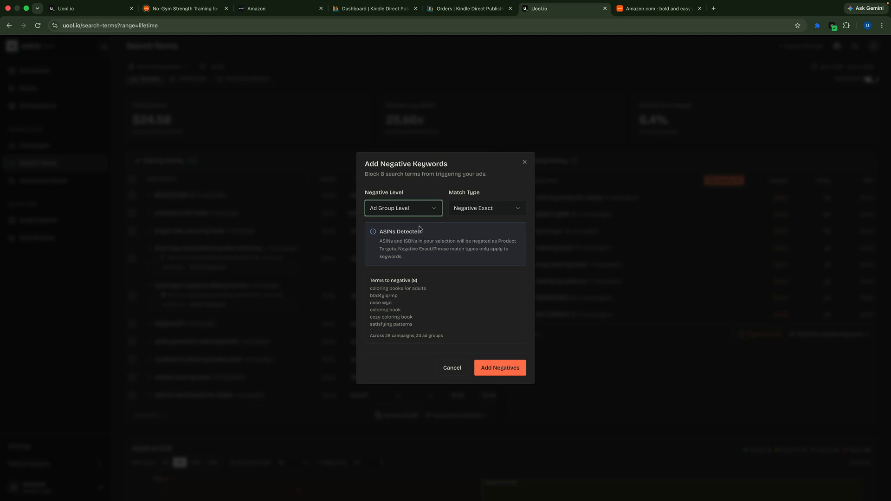
pyautogui.click(431, 213)
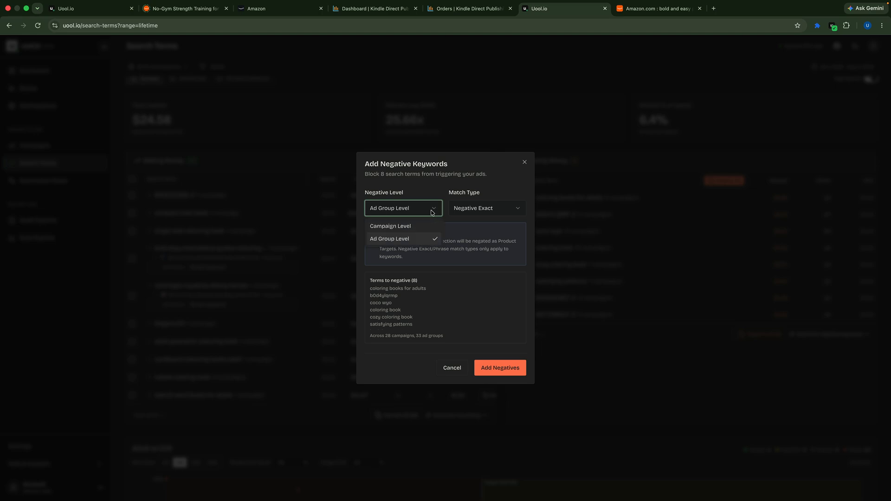
pyautogui.click(400, 227)
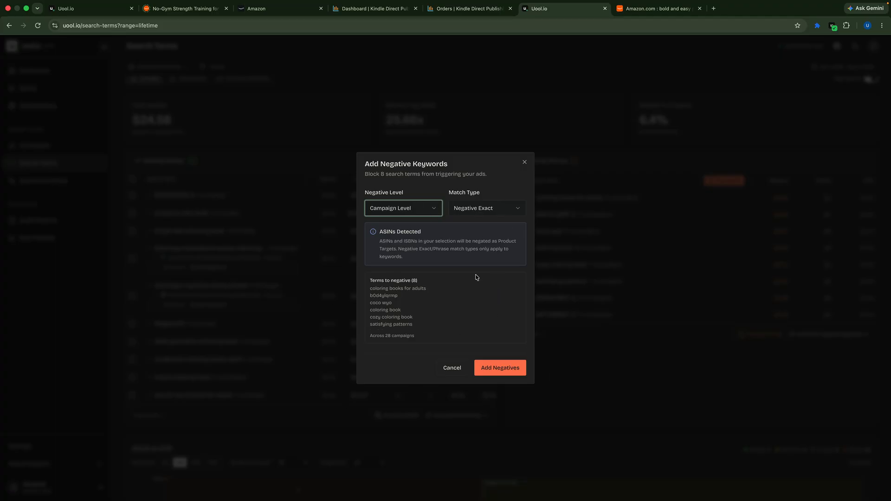
pyautogui.click(505, 371)
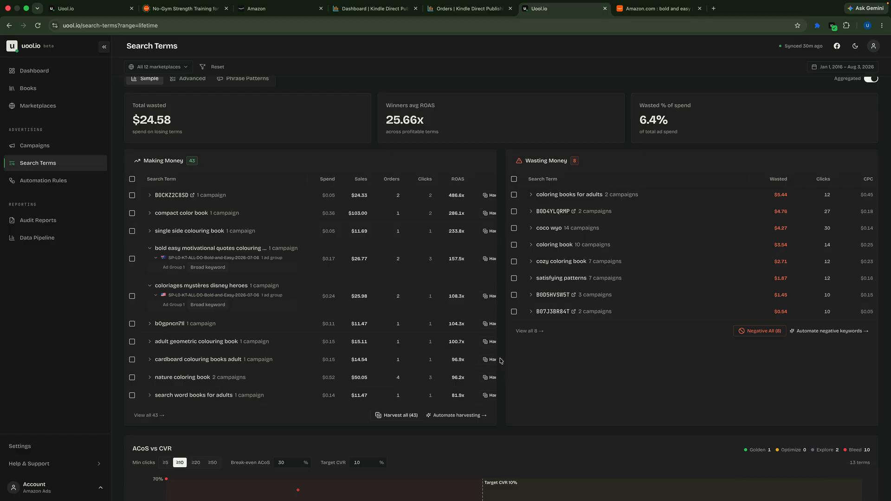
pyautogui.scroll(-1, 510, 350)
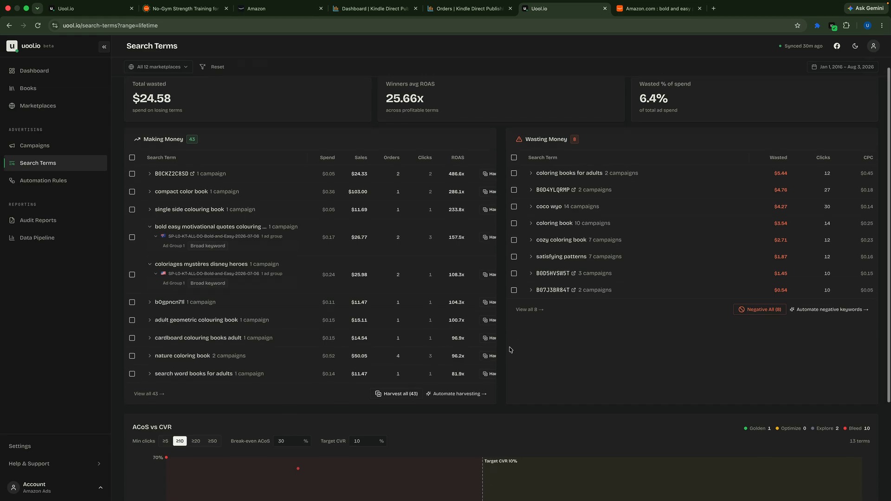
pyautogui.scroll(-3, 510, 349)
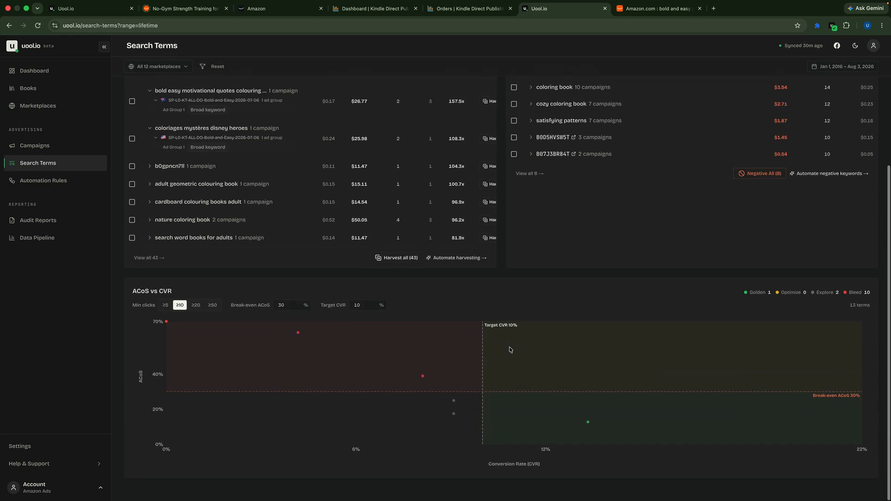
pyautogui.scroll(4, 510, 349)
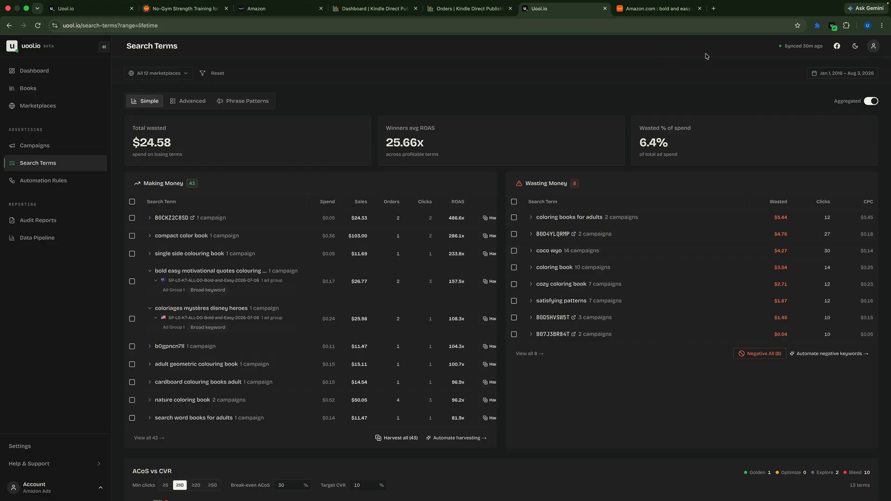
pyautogui.moveTo(767, 0)
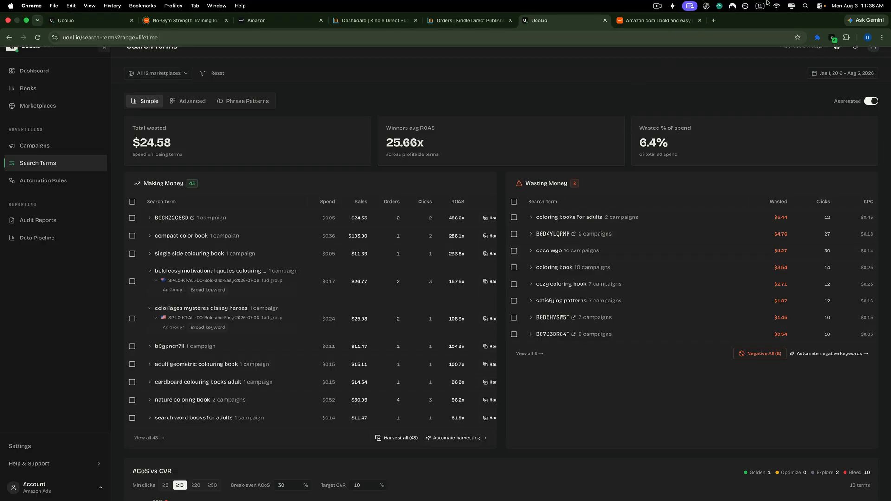
pyautogui.click(657, 7)
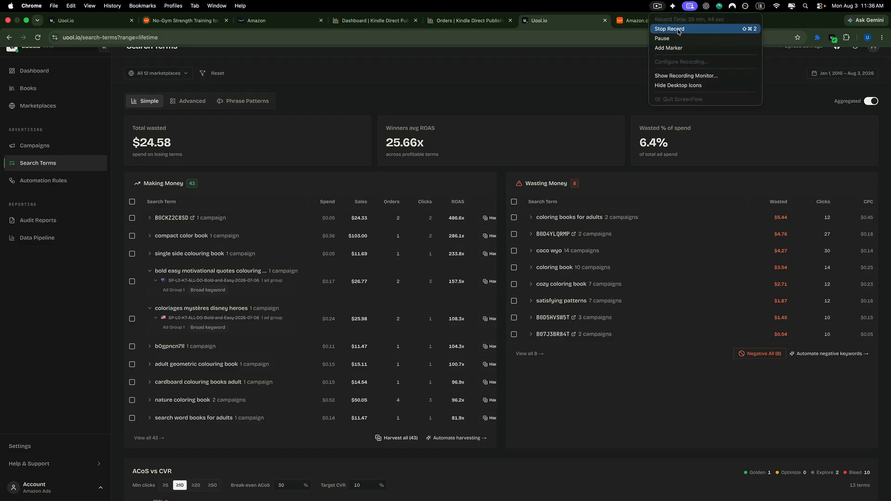